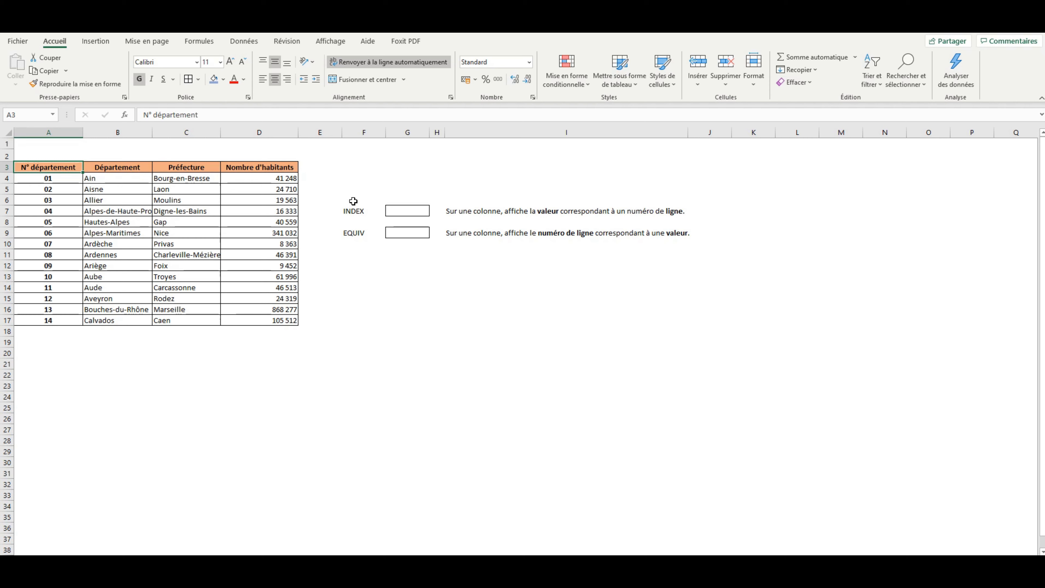
Step: Enter the formula =INDEX(B4:B17;2) in cell G7 to return a department by its row number
click(395, 209)
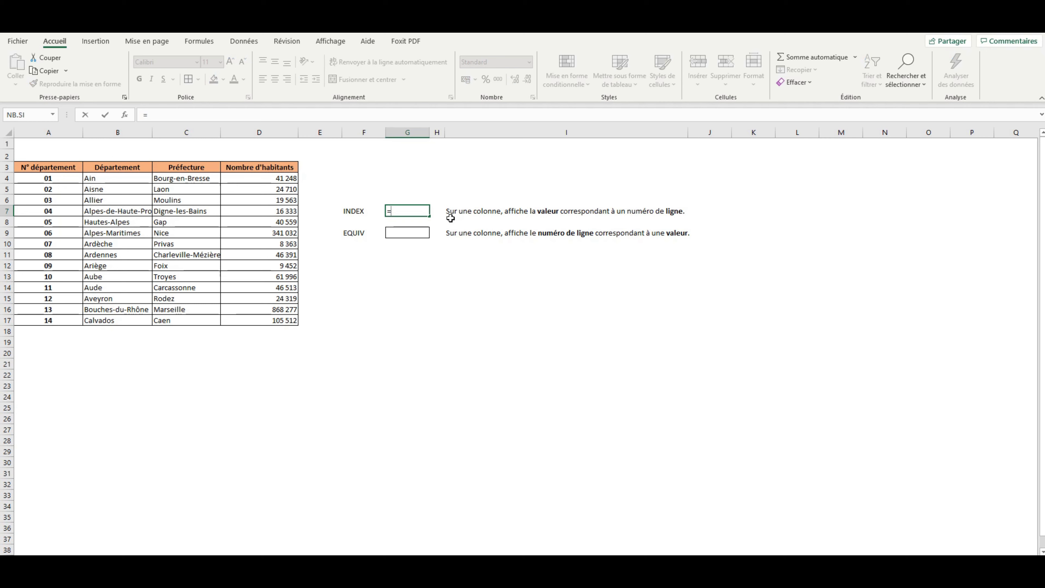
text(index)
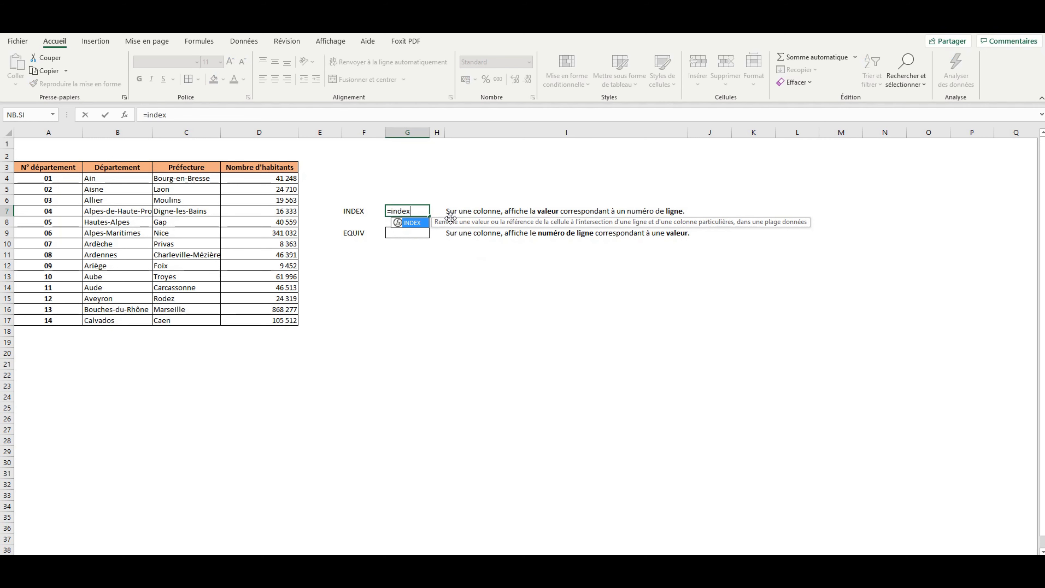
text(()
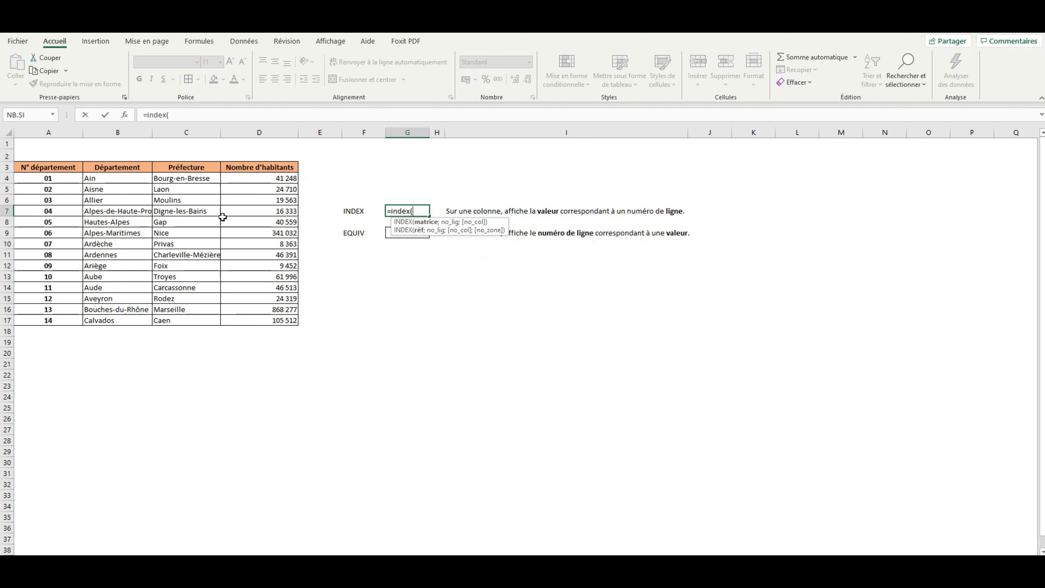
drag(130, 178, 125, 319)
text(;)
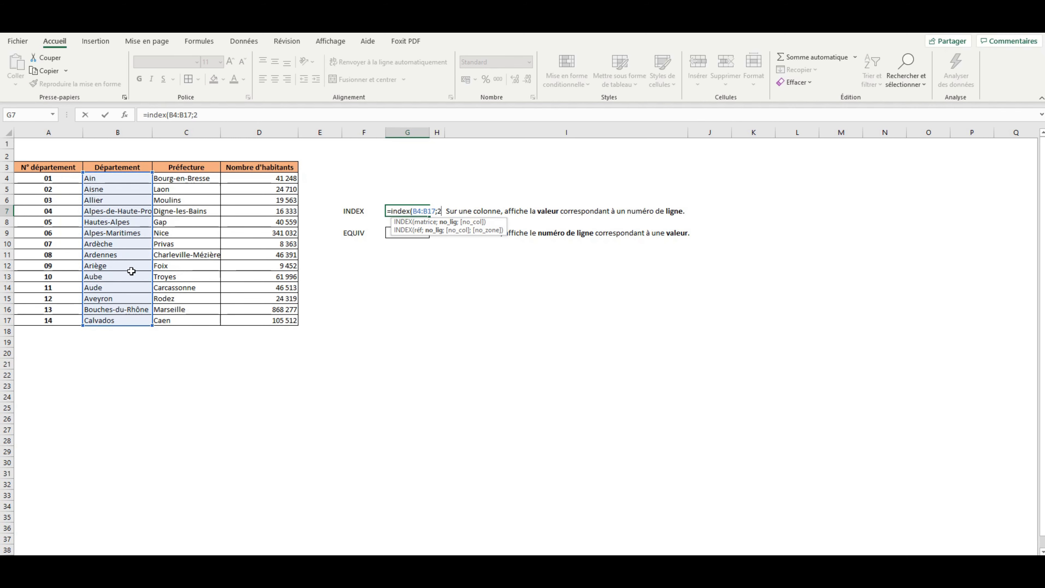
text(2))
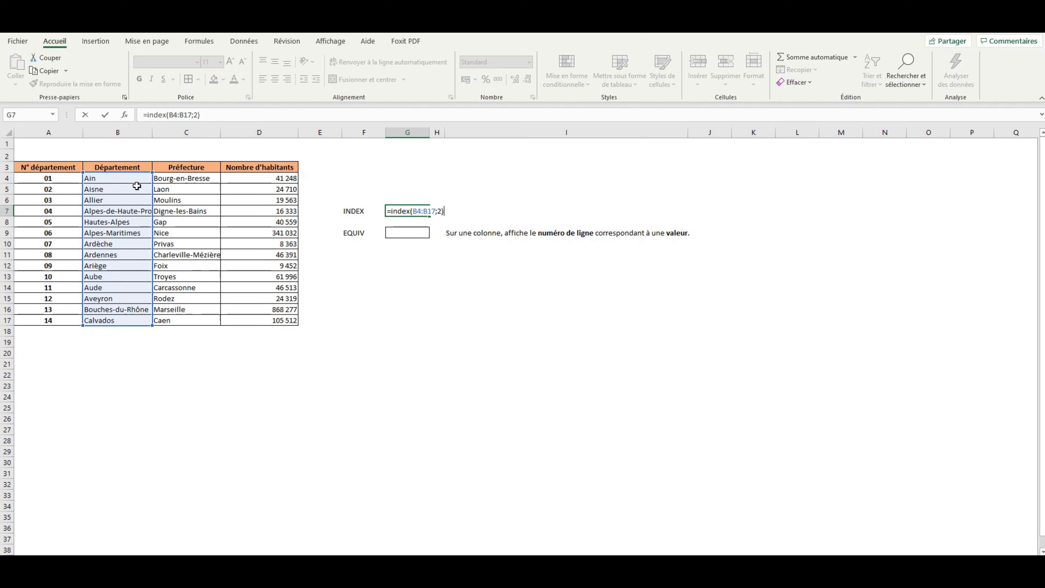
key(Return)
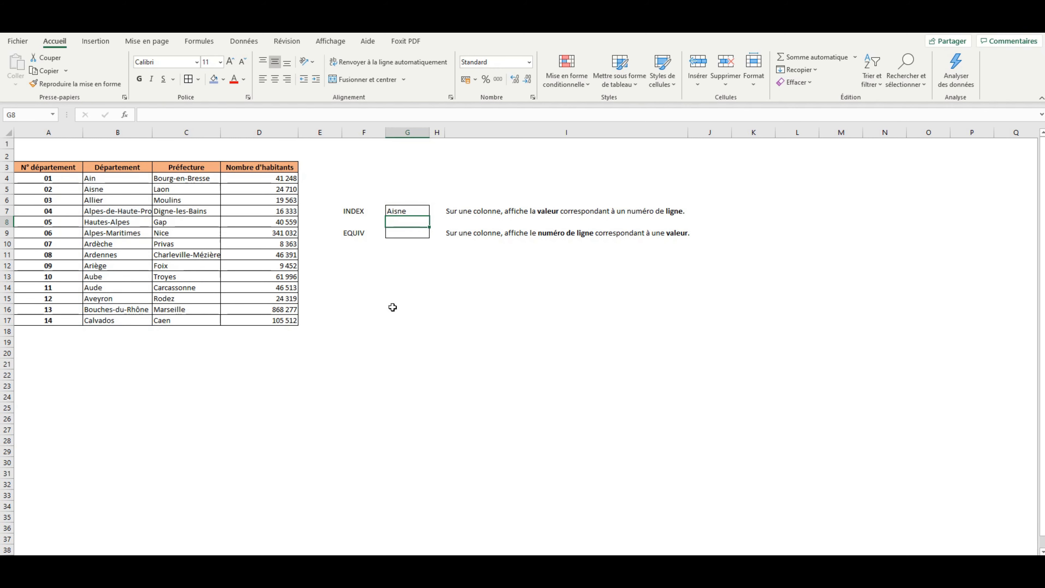
Step: Enter the formula =EQUIV("Aisne";B4:B17) in cell G9 to find that department's row number
click(356, 233)
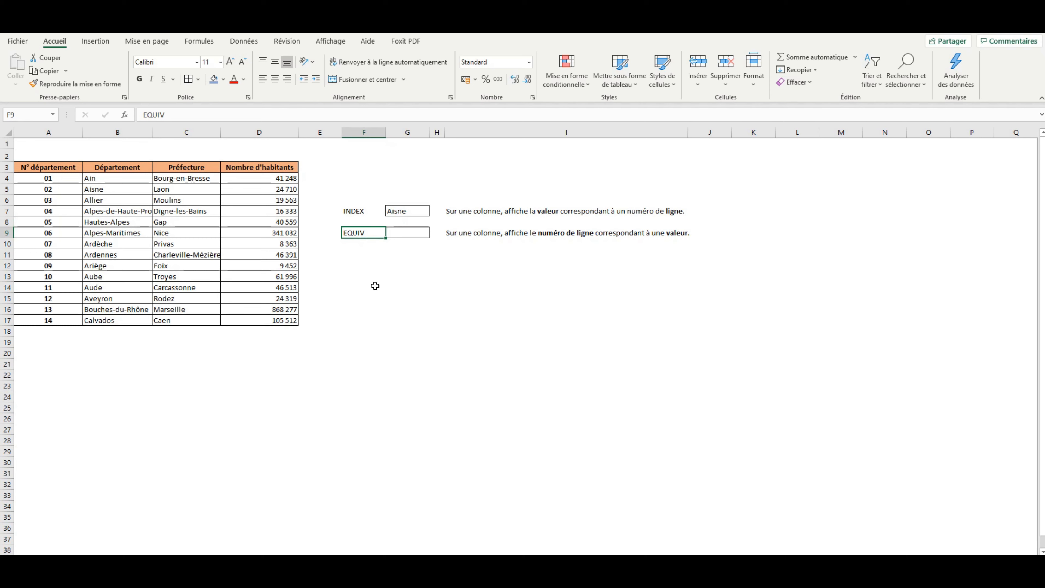
click(394, 236)
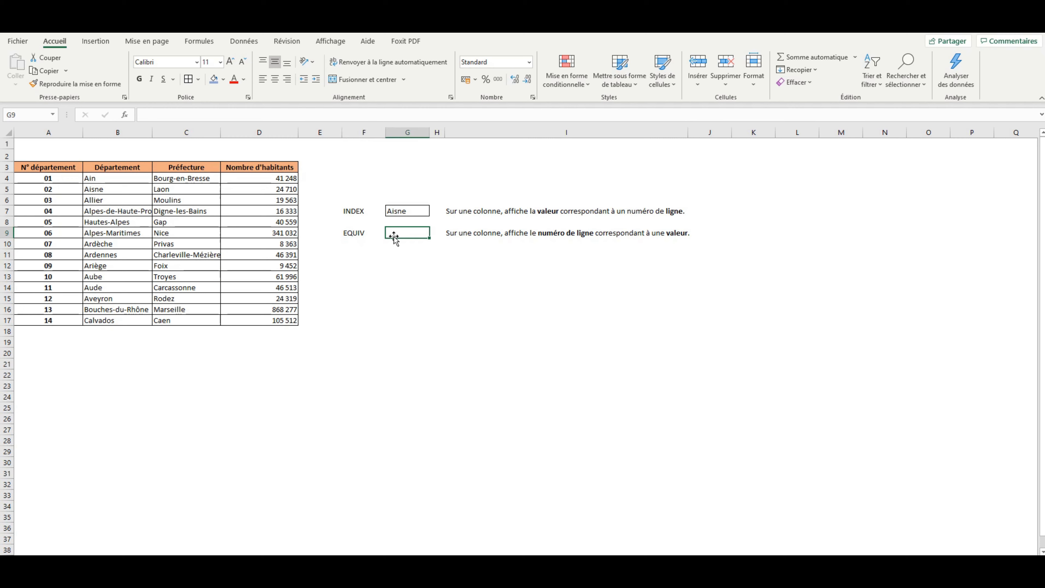
text(=)
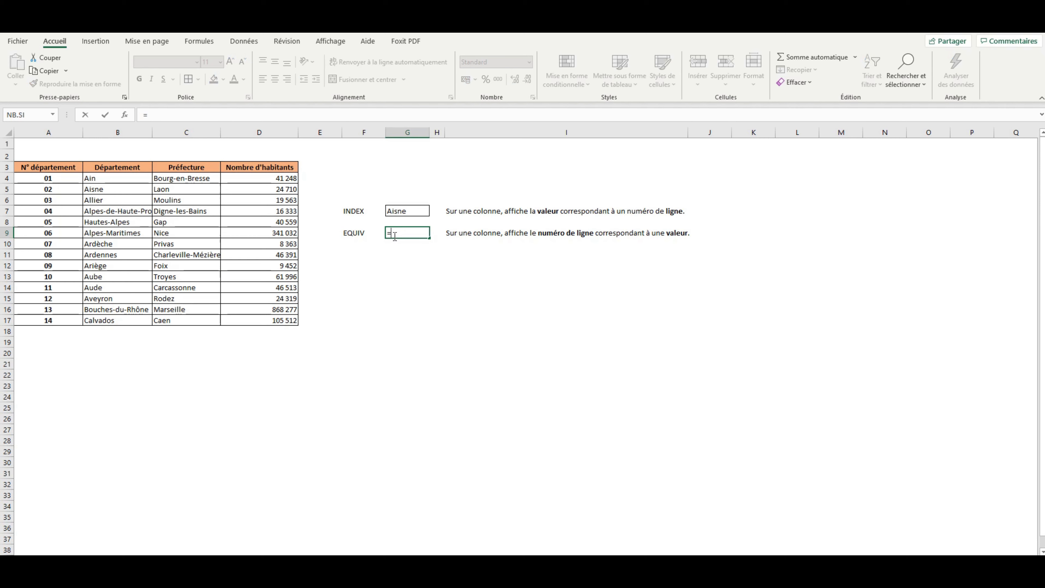
text(equiv()
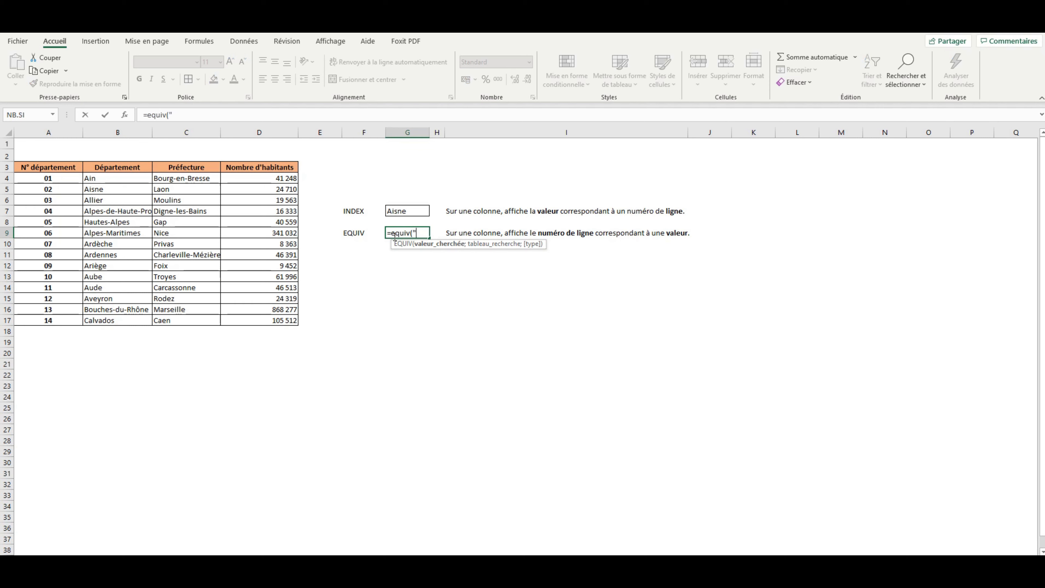
text("Asine)
key(BackSpace)
key(BackSpace)
text(isne";)
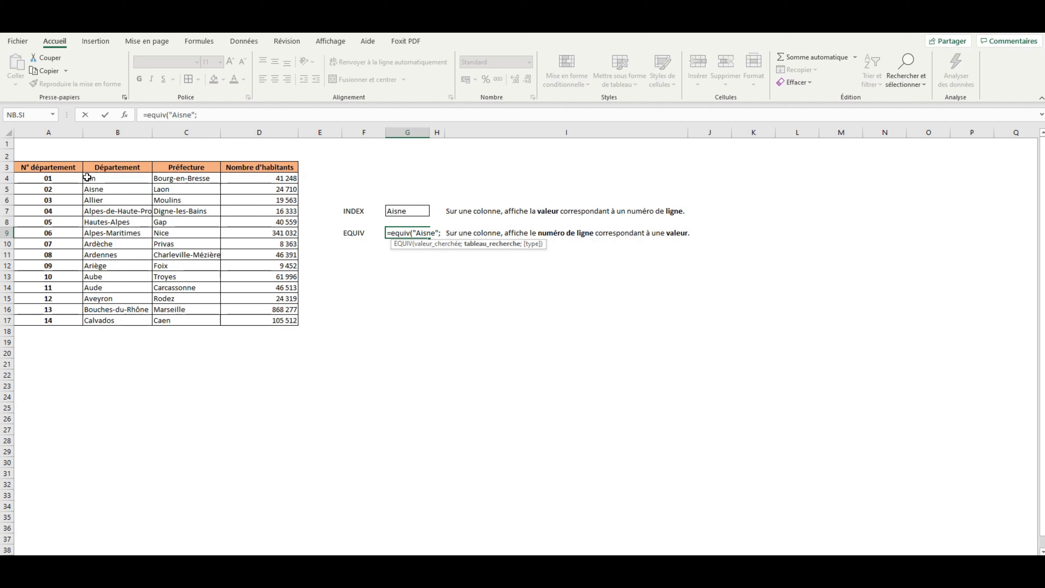
drag(87, 178, 122, 317)
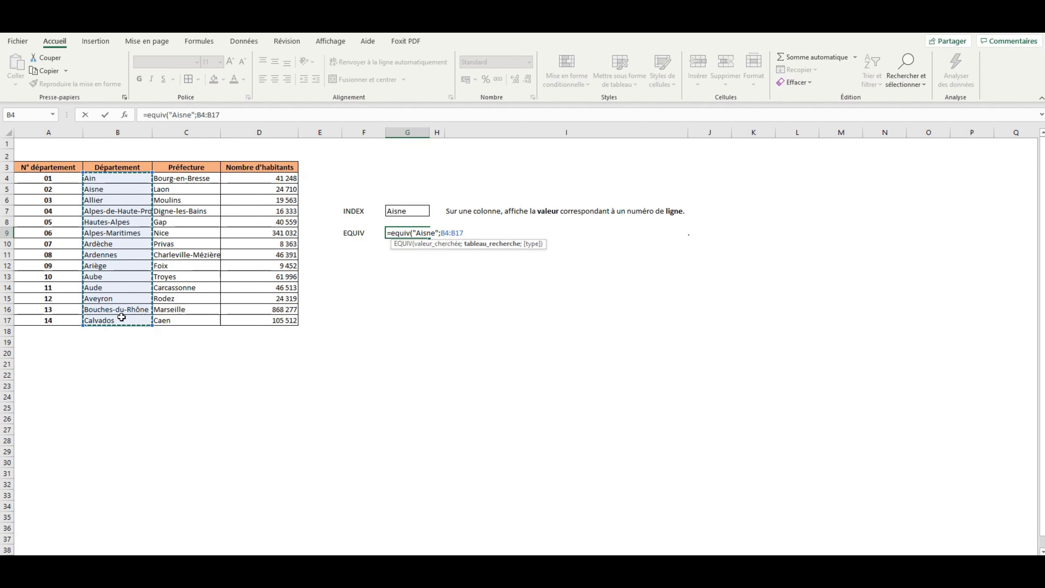
text())
key(Return)
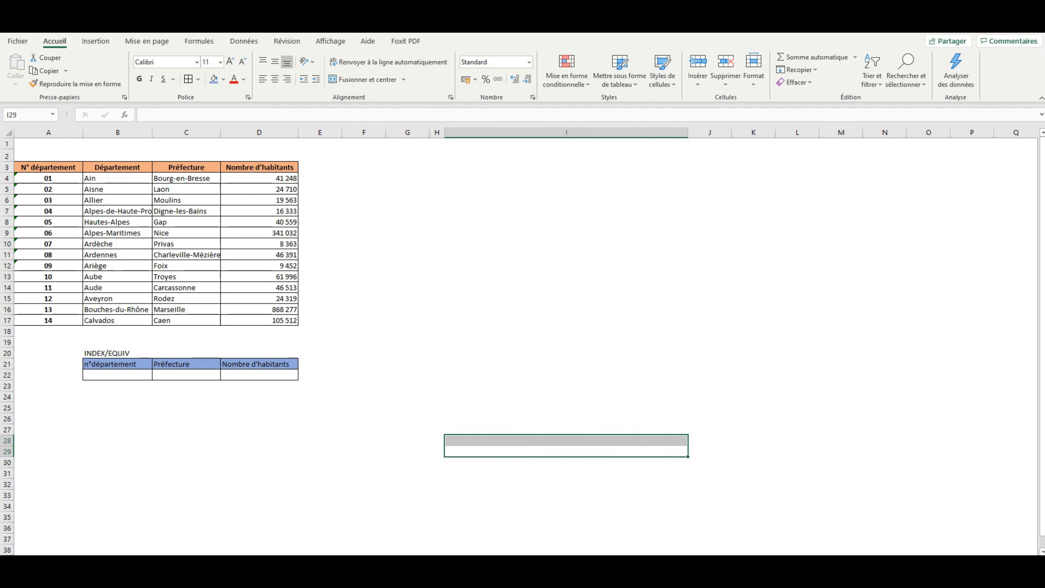
click(393, 481)
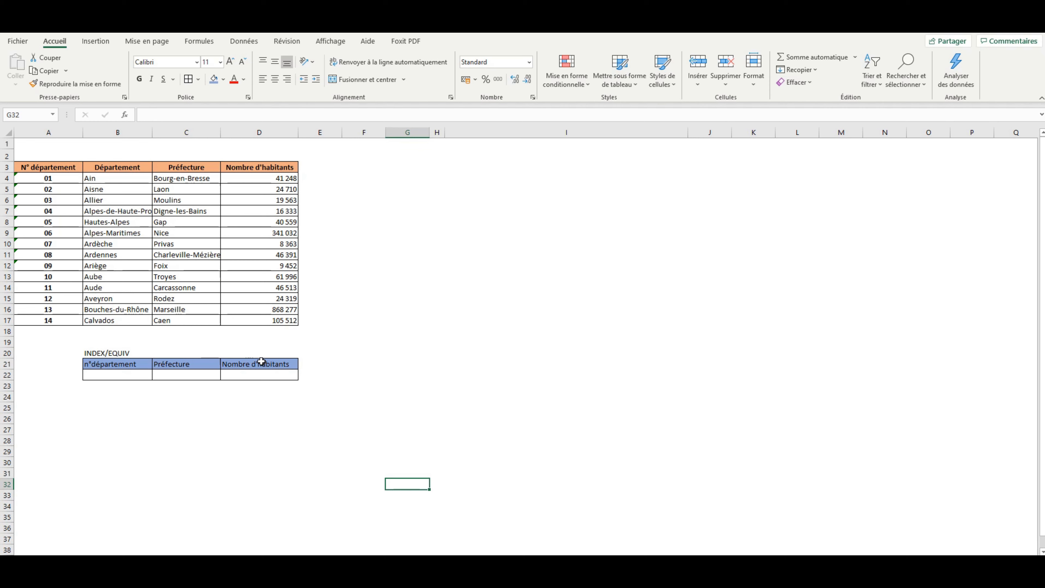
click(271, 374)
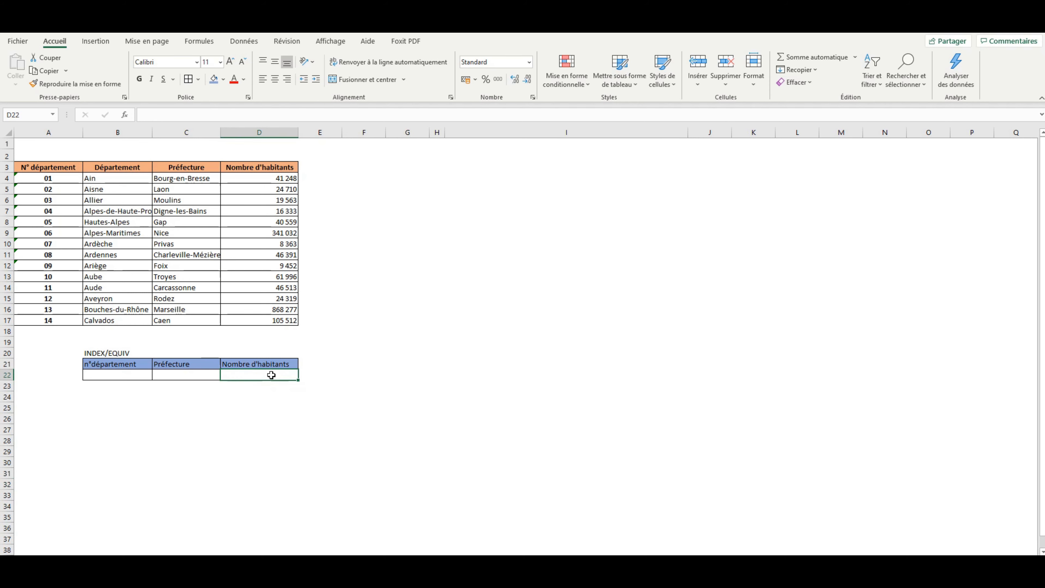
click(138, 373)
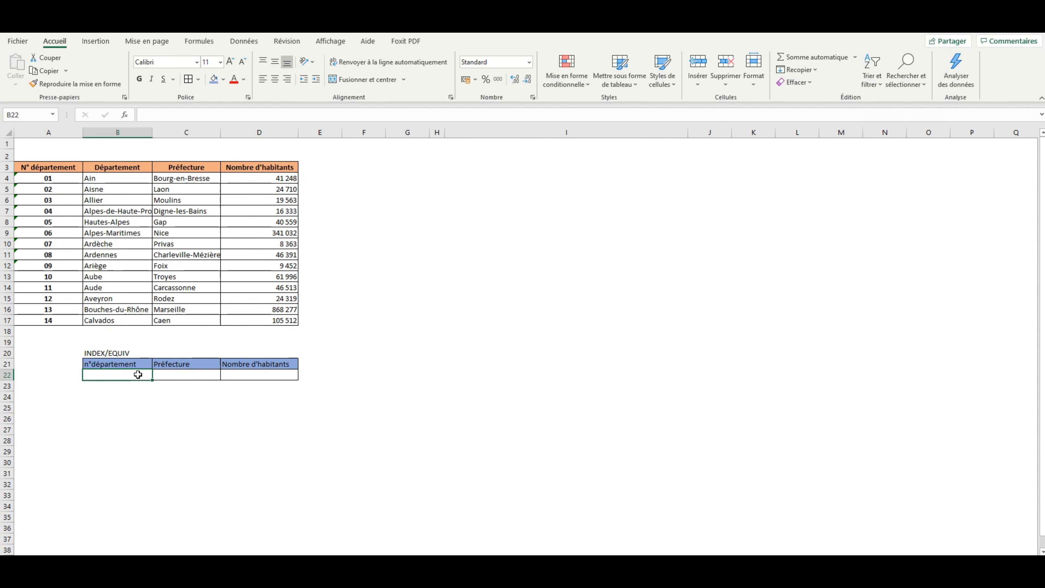
Step: Add a list data validation to the Préfecture cell C22 with the prefectures =$C$4:$C$17 as its source
click(202, 378)
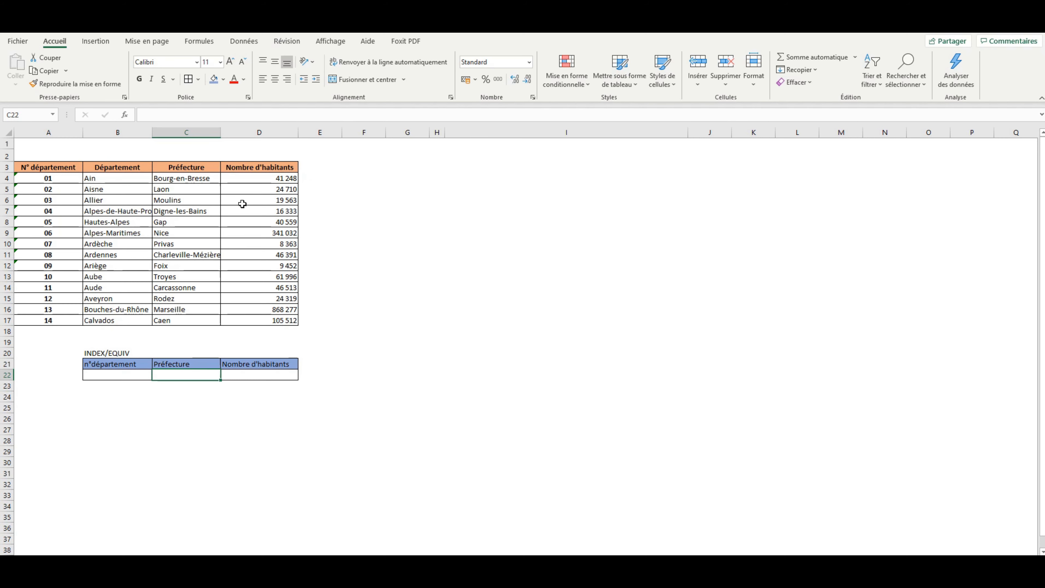
click(244, 41)
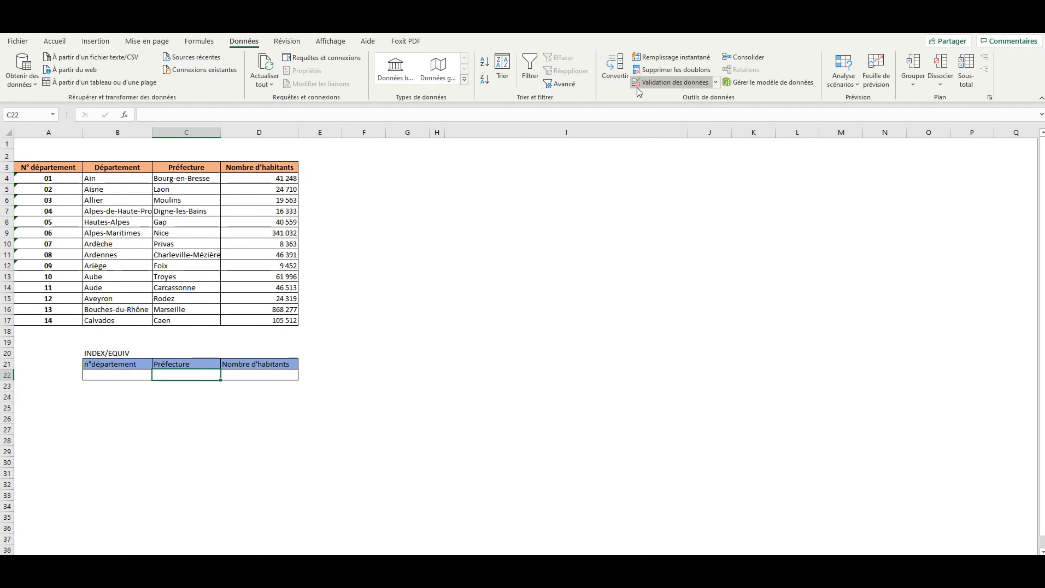
click(641, 84)
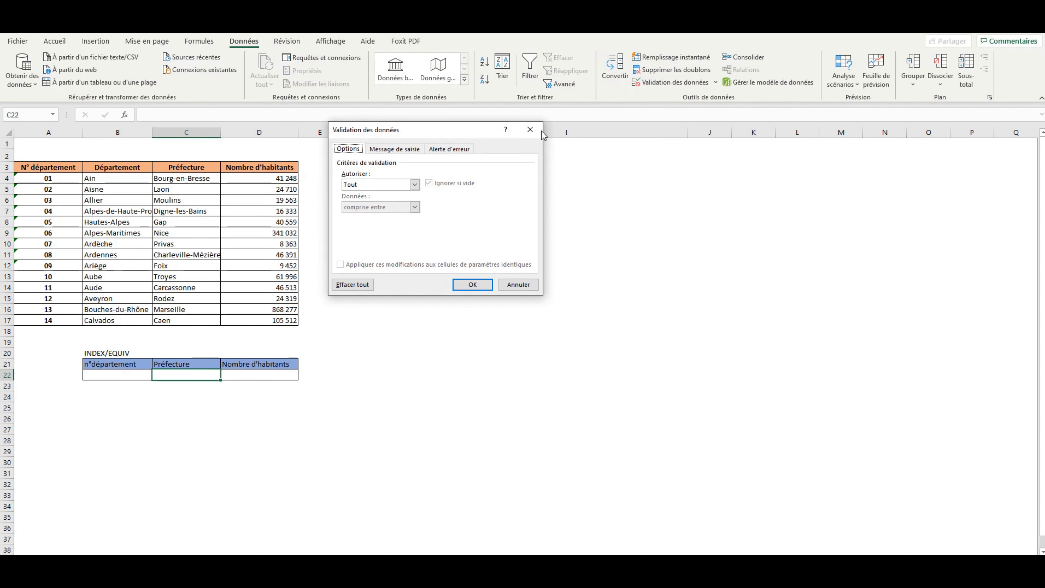
click(418, 187)
click(411, 215)
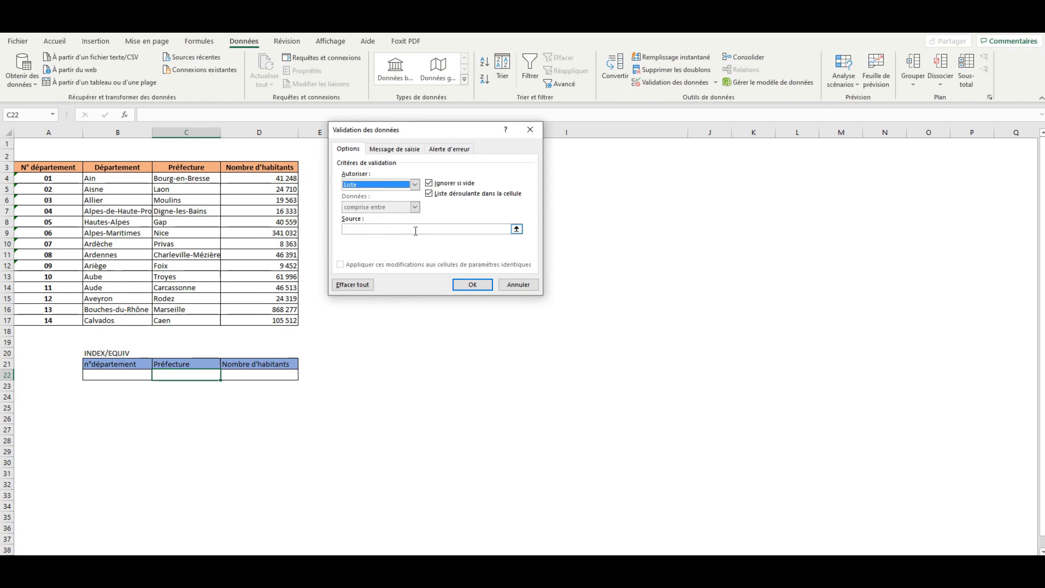
click(416, 231)
drag(199, 182, 210, 321)
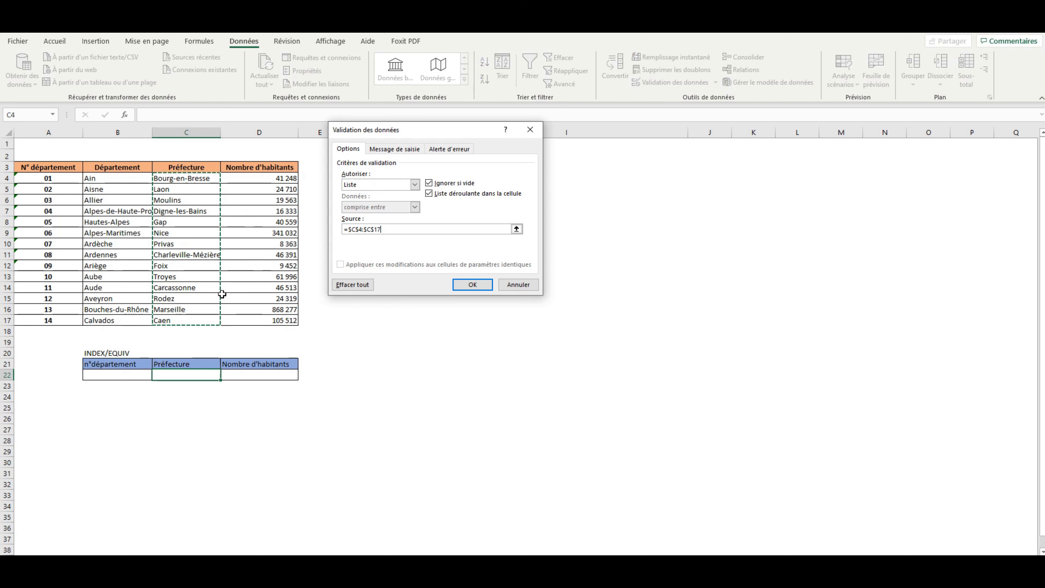
key(Return)
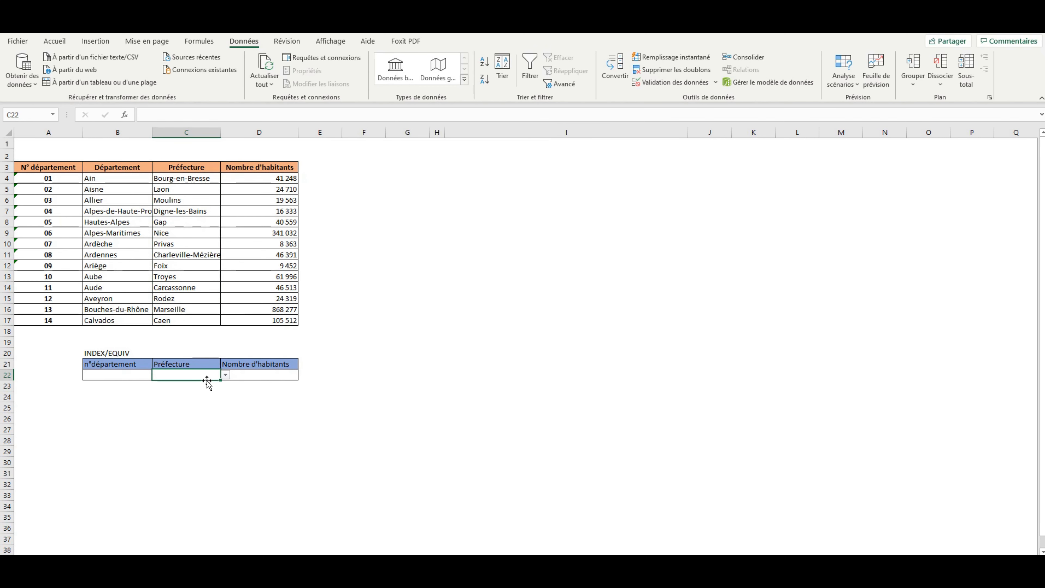
Step: Choose Gap from the list of prefectures in cell C22
click(225, 374)
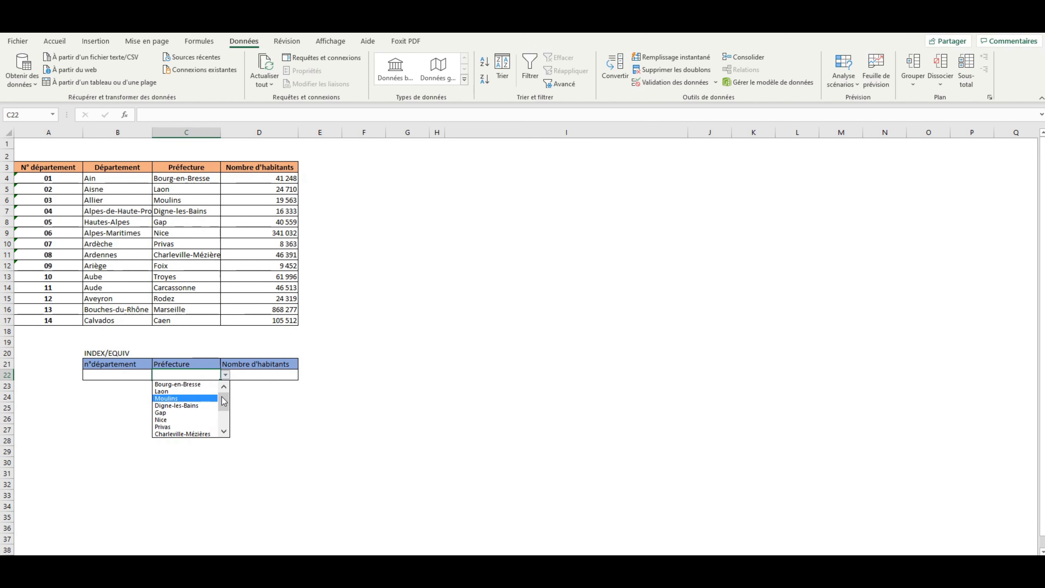
mouse_move(223, 402)
mouse_down()
mouse_move(222, 419)
mouse_move(224, 405)
mouse_up()
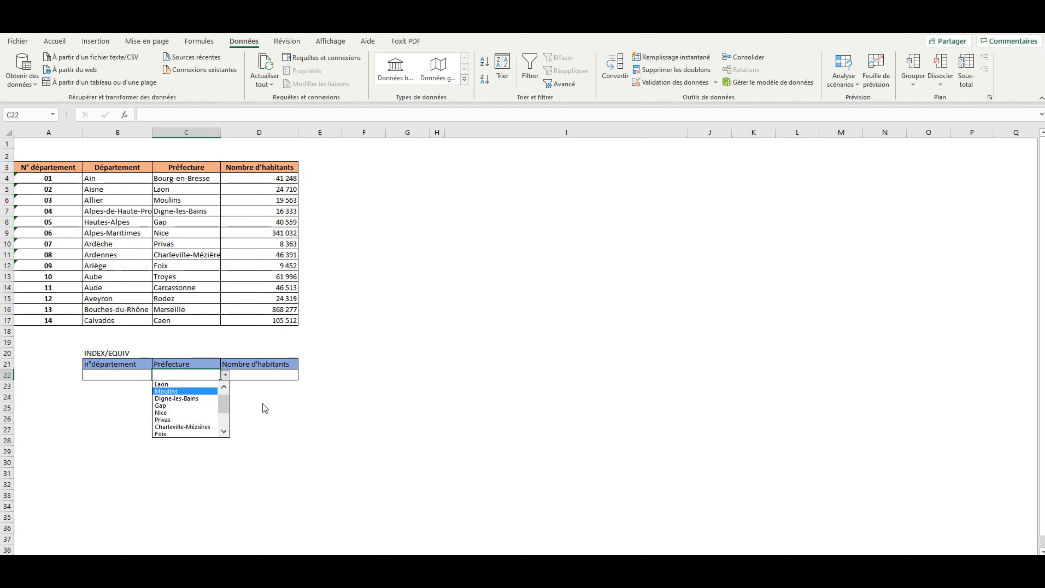
click(267, 393)
click(253, 372)
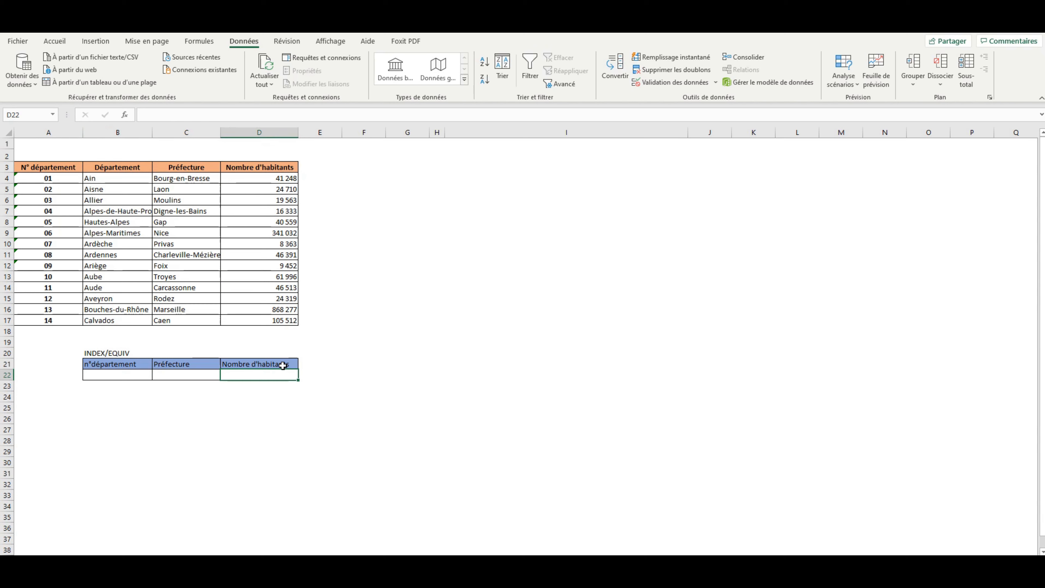
click(202, 373)
click(225, 375)
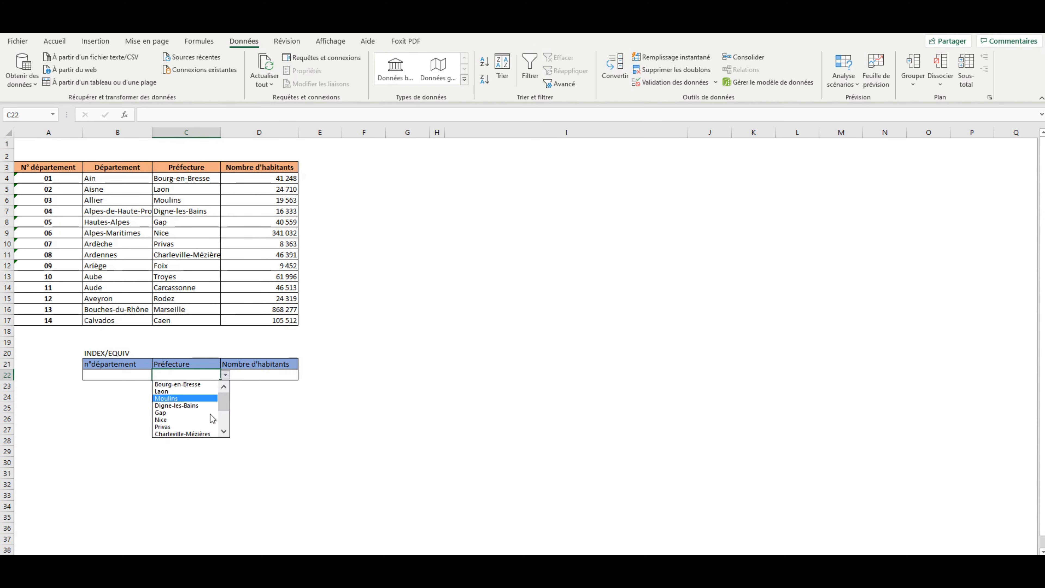
click(192, 412)
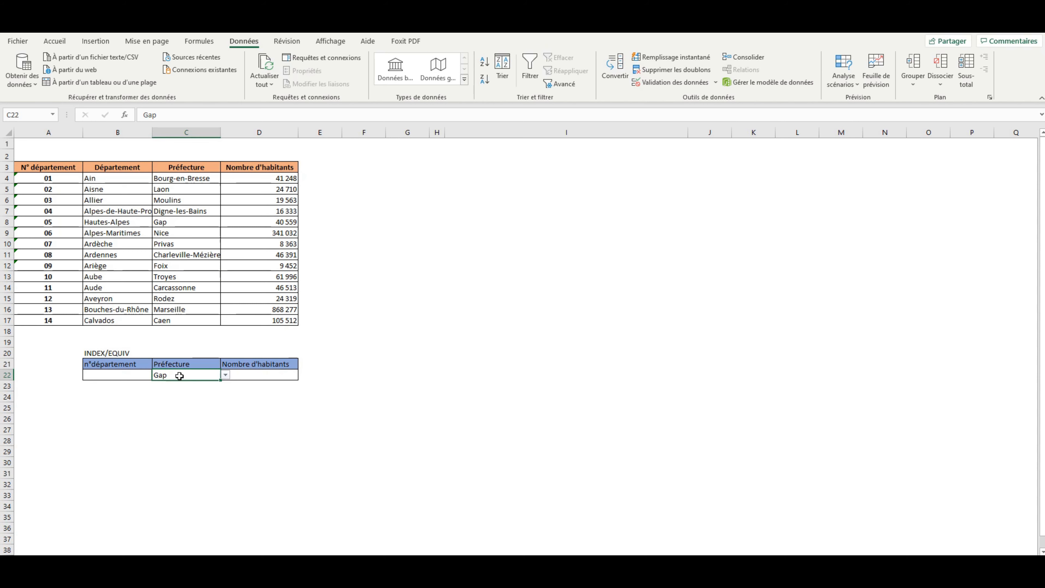
Step: Enter the formula =INDEX(D4:D17;EQUIV(C22;C4:C17;0)) in cell D22 to return the chosen prefecture's number of inhabitants
click(274, 377)
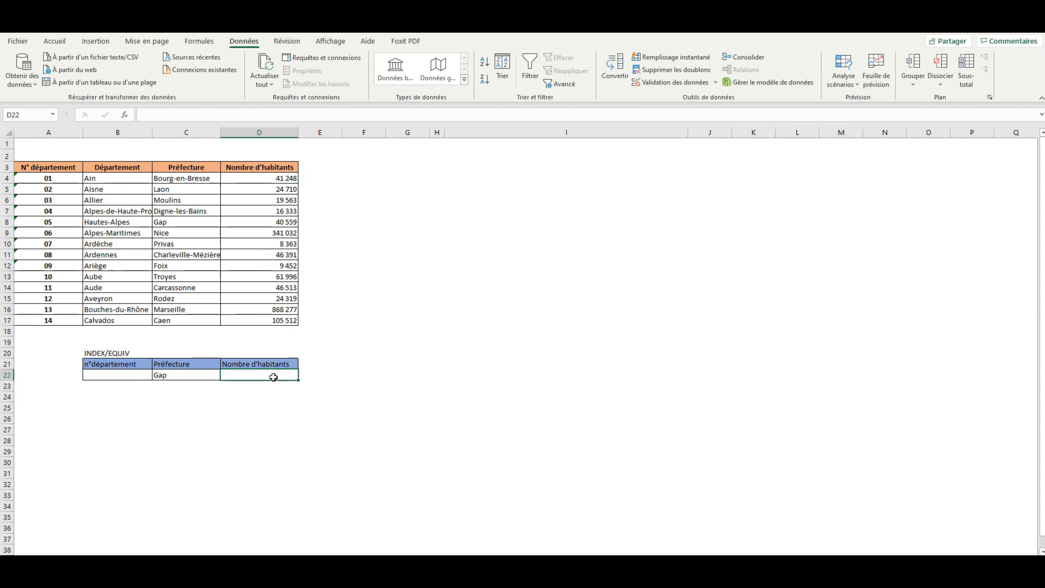
text(=in)
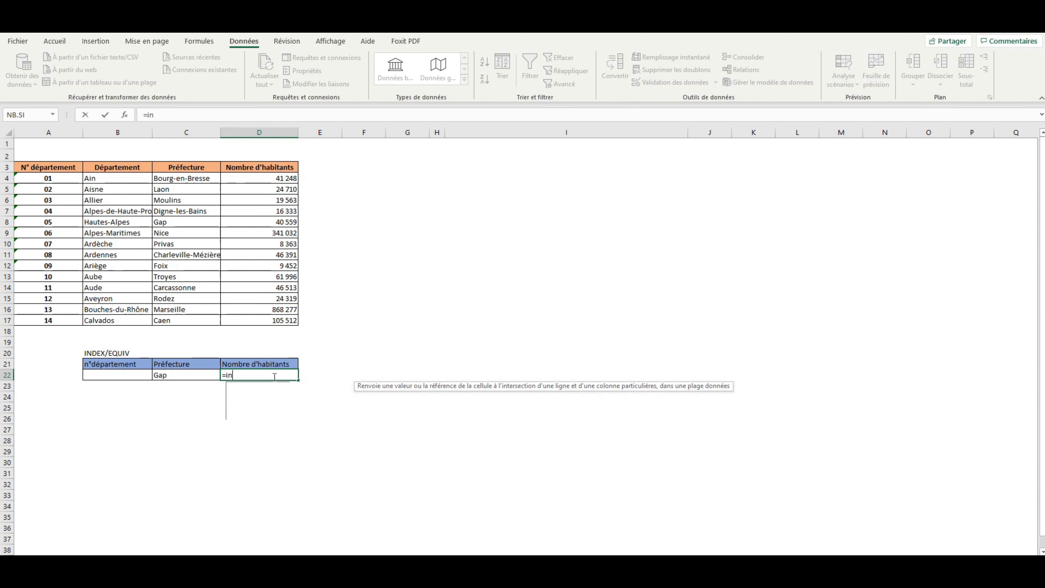
text(dex()
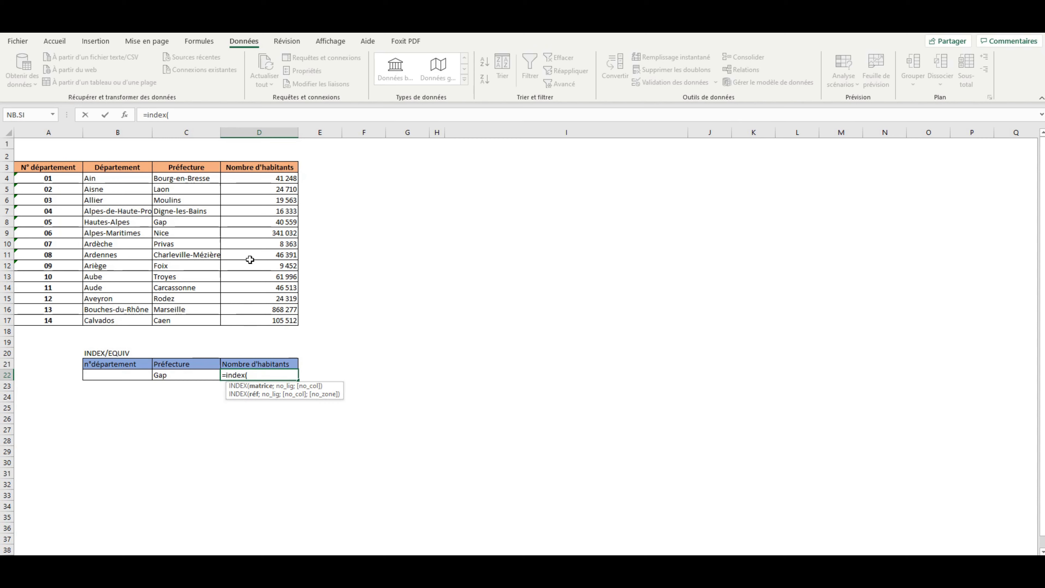
drag(265, 181, 264, 322)
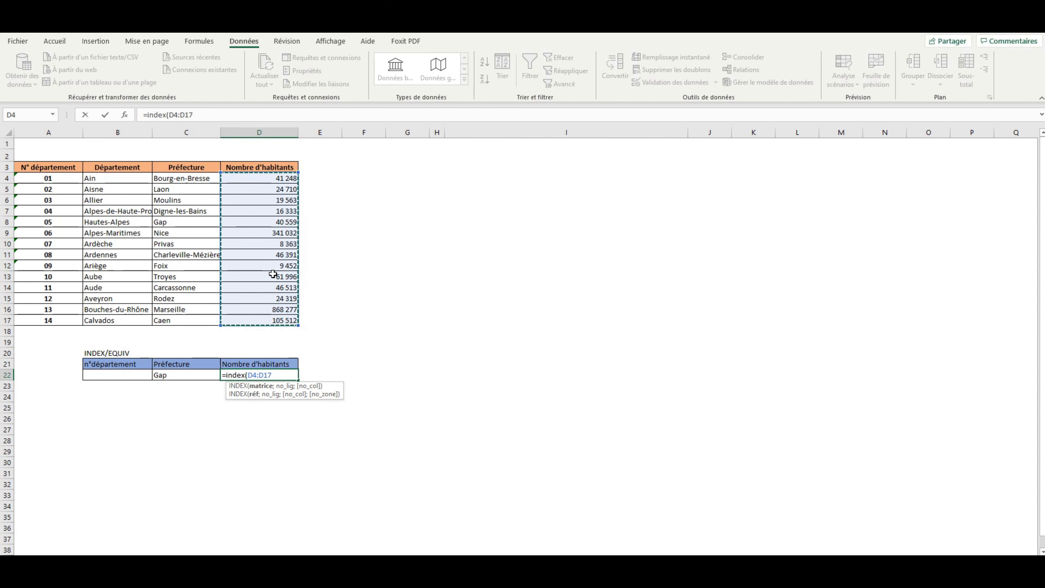
text(;)
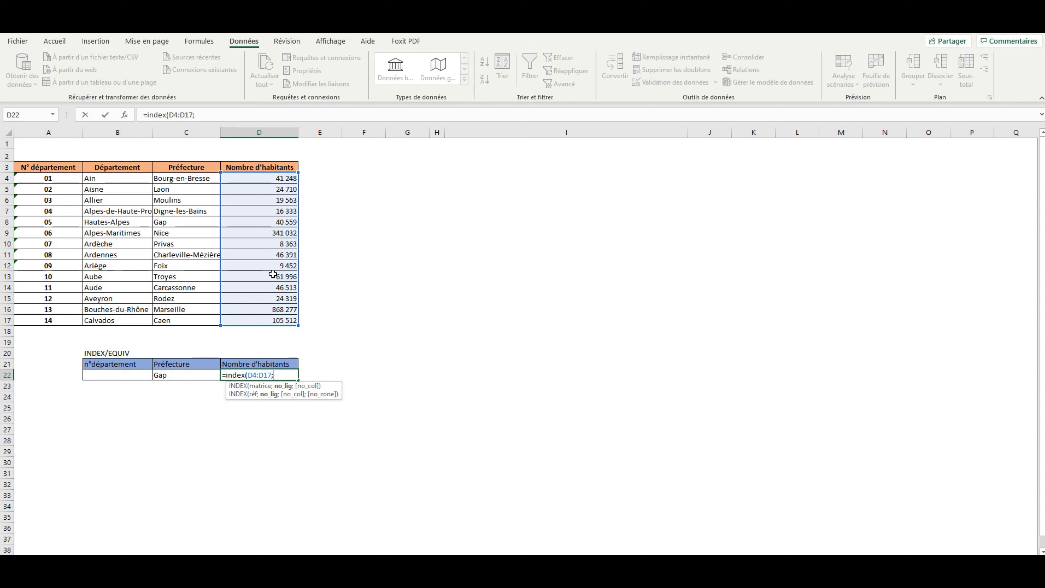
text(equiv()
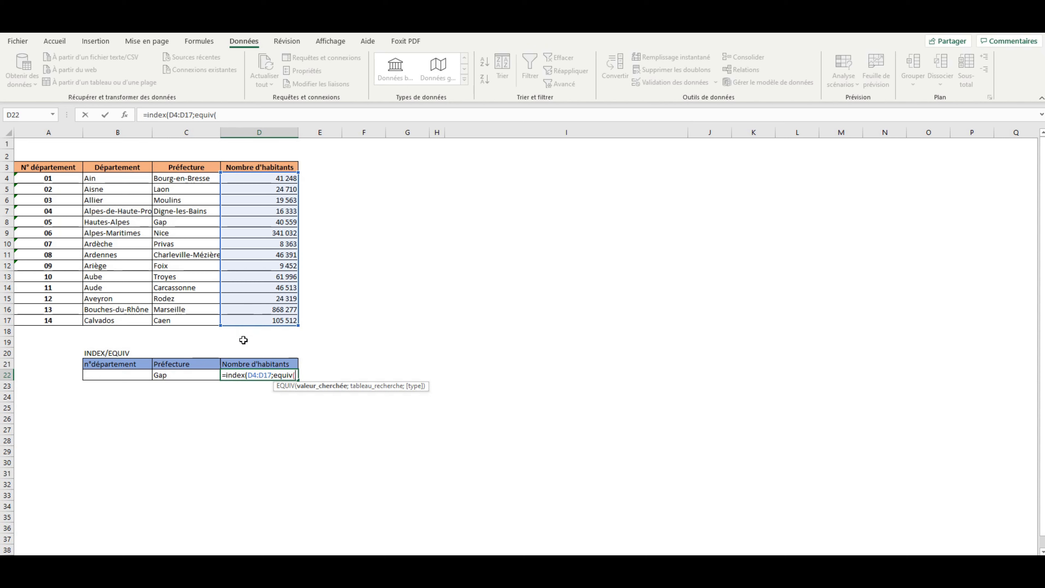
click(180, 372)
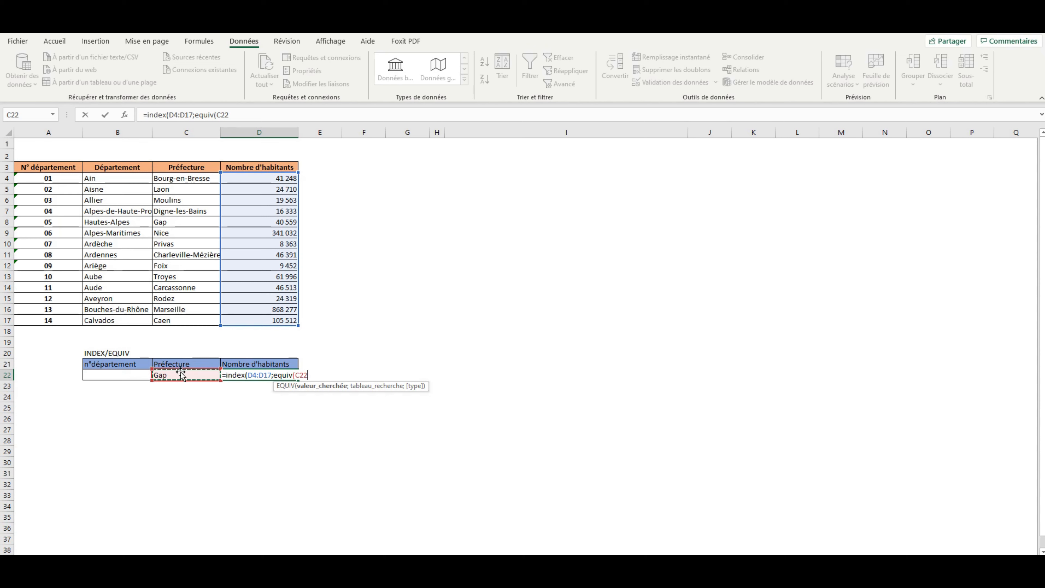
text(;)
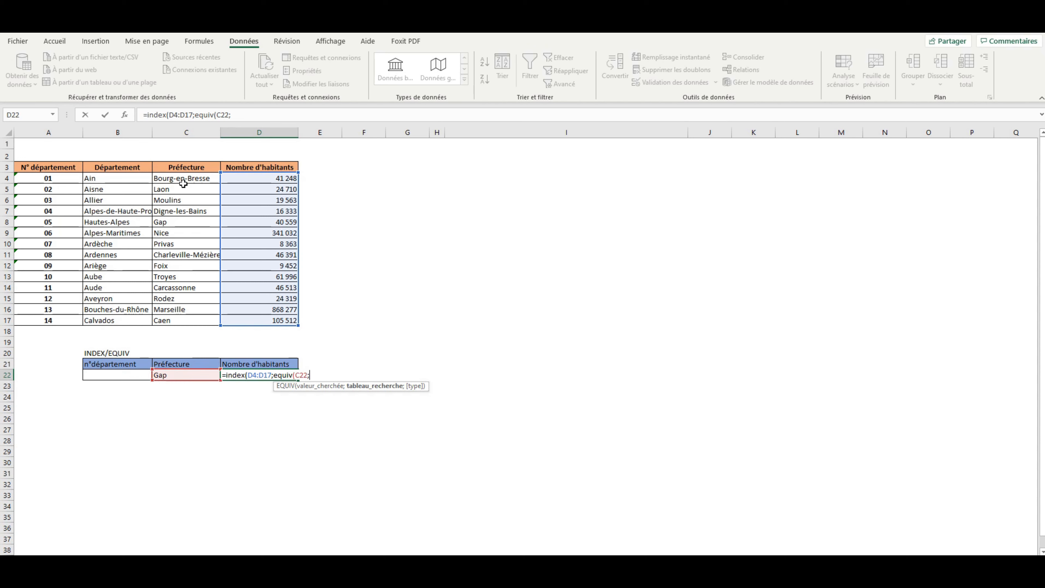
drag(187, 175, 206, 318)
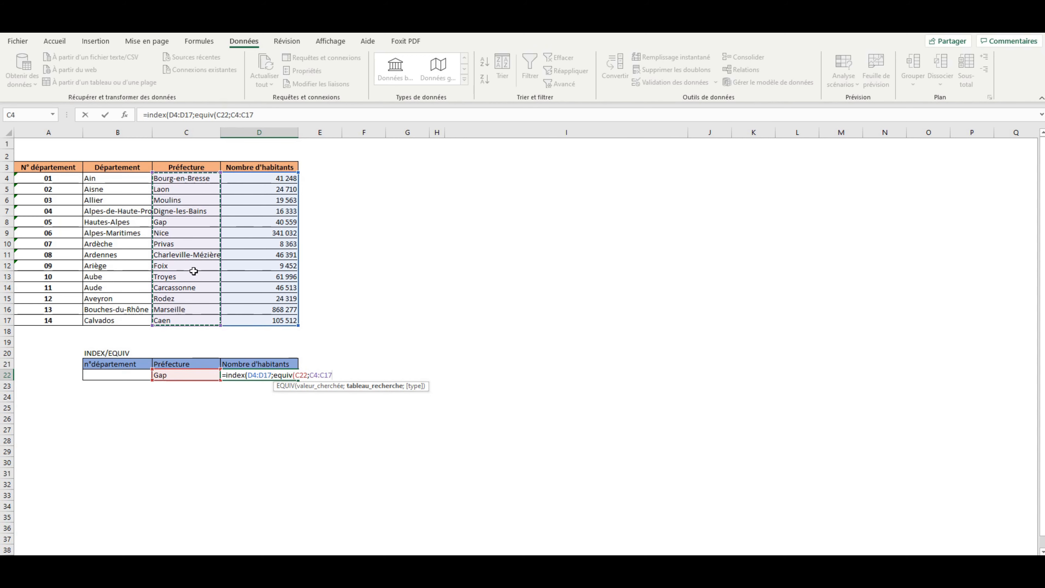
text(;)
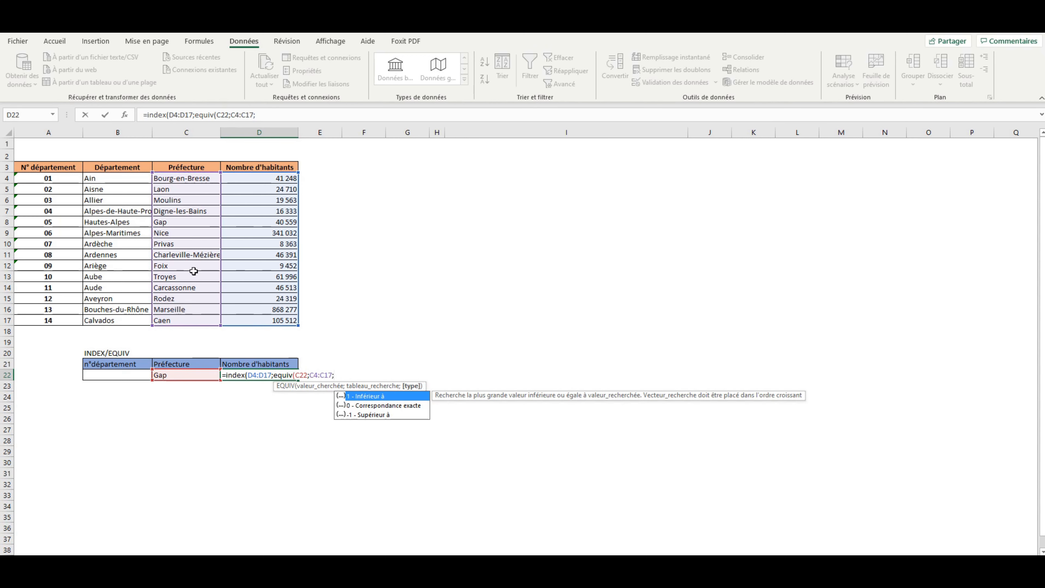
text(0))
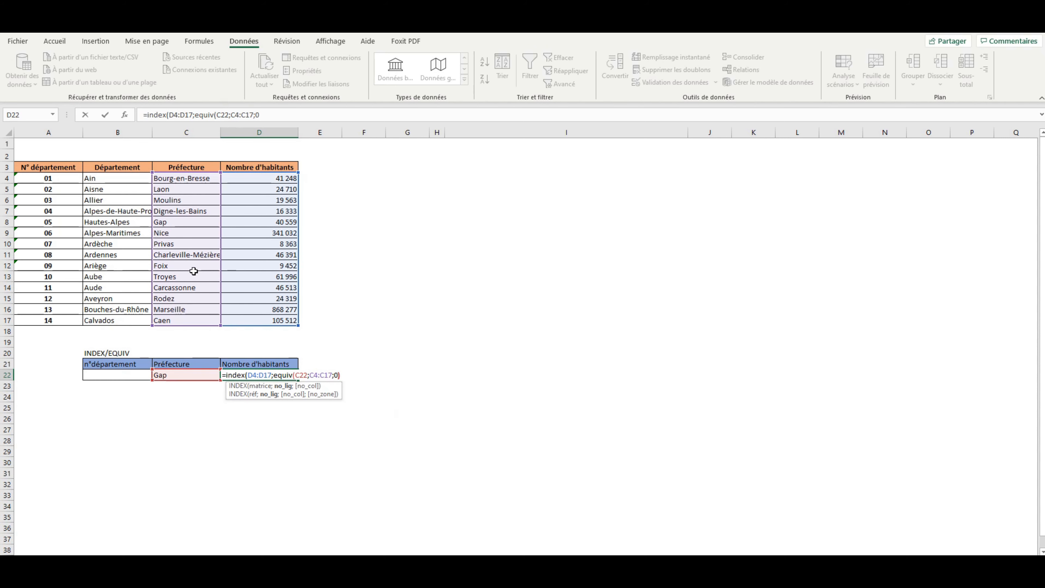
text())
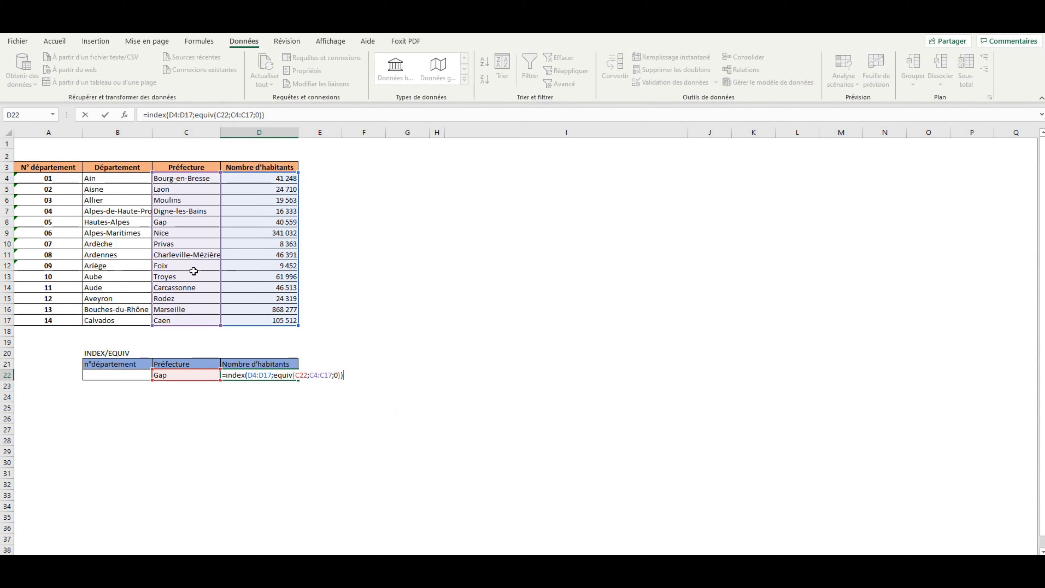
key(Return)
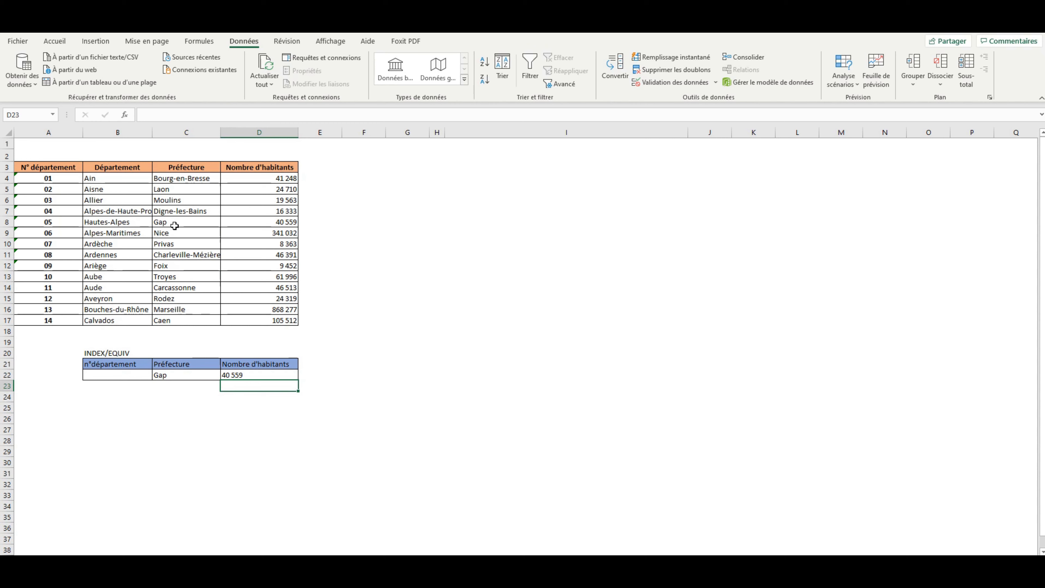
Step: Check Gap's row in the source table and choose Foix from the list in cell C22 to test the lookup
drag(175, 224, 259, 222)
click(412, 308)
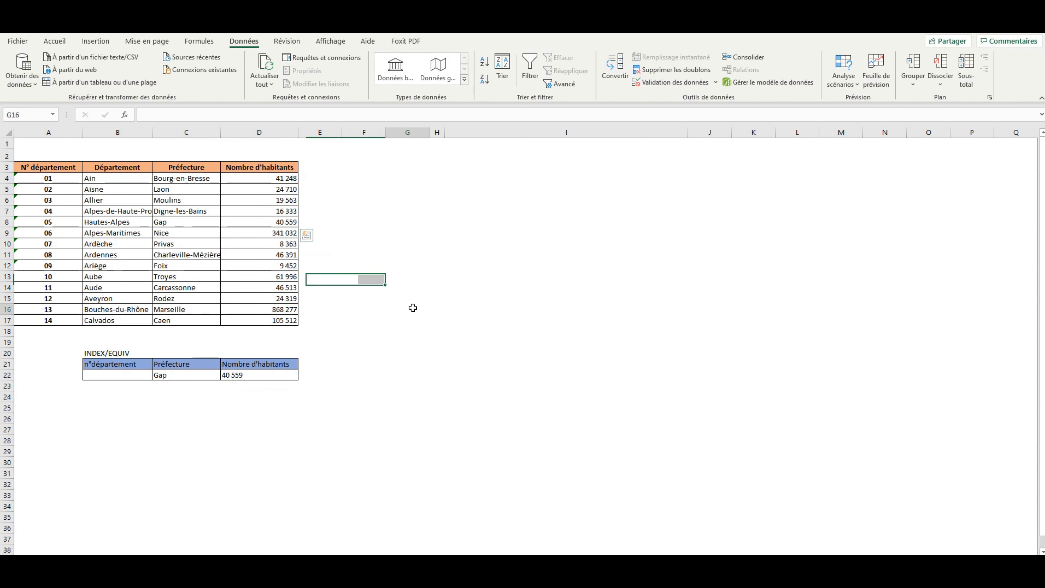
click(193, 376)
click(225, 374)
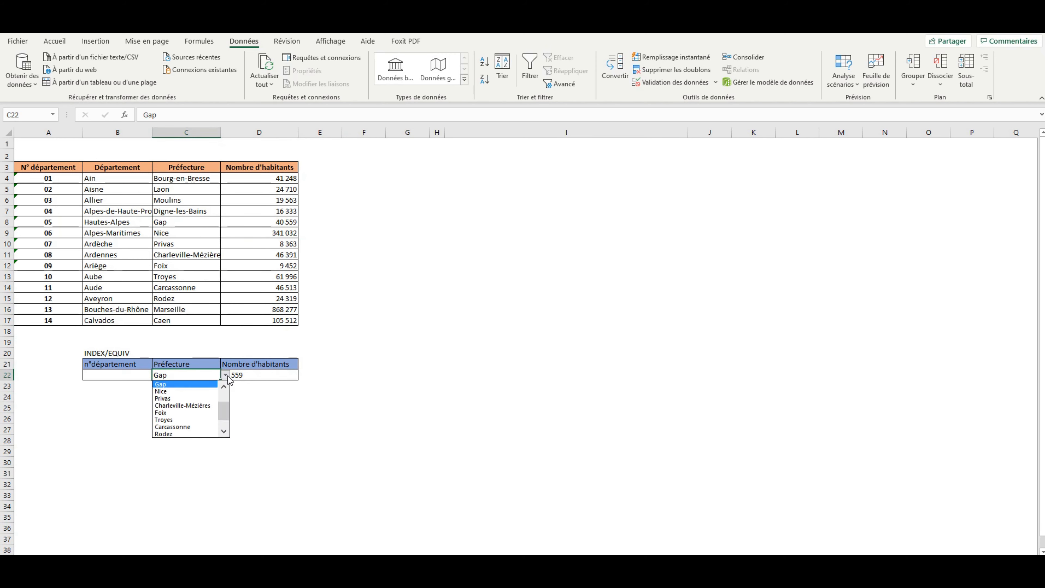
click(200, 413)
click(313, 416)
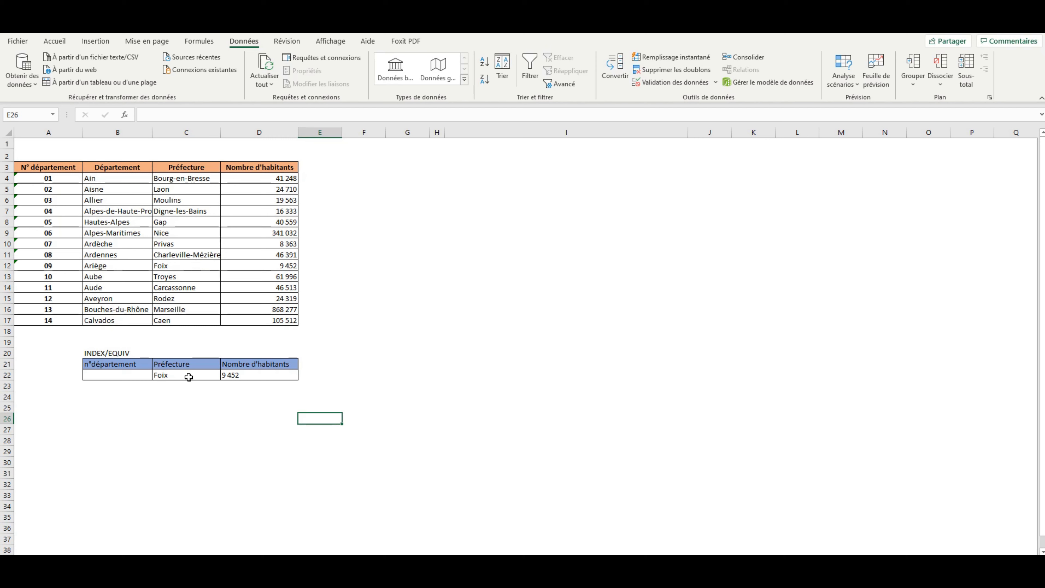
Step: Enter the formula =INDEX(A4:A17;EQUIV(C22;C4:C17;0)) in cell B22 to return the chosen prefecture's department number
drag(185, 321, 181, 178)
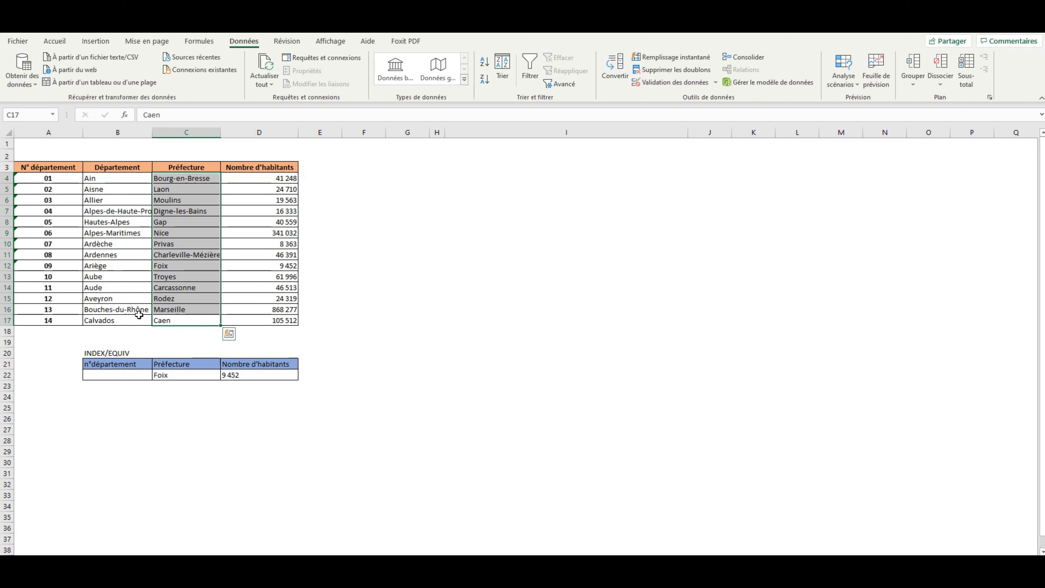
click(124, 376)
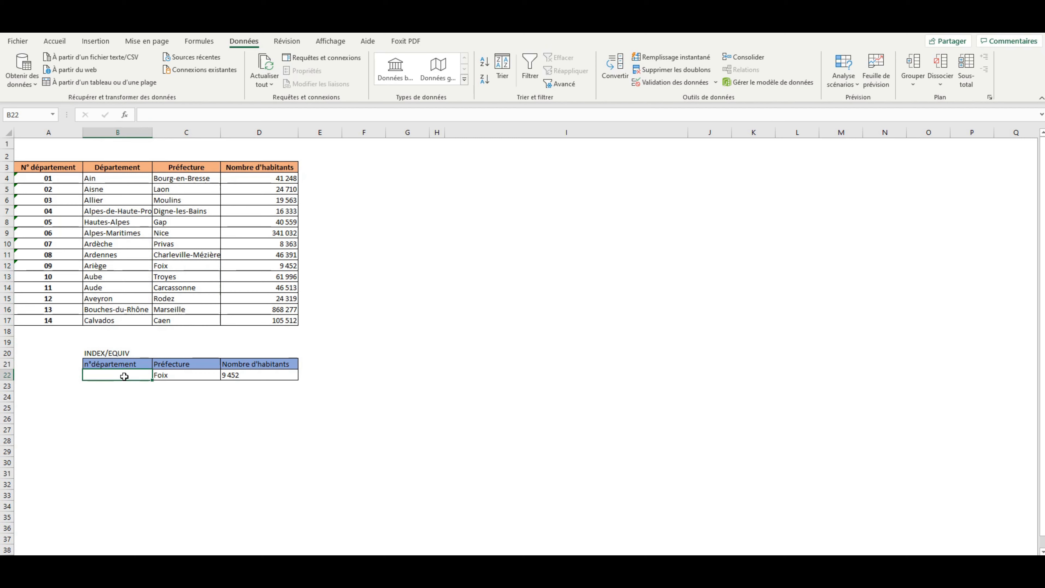
text(=inde)
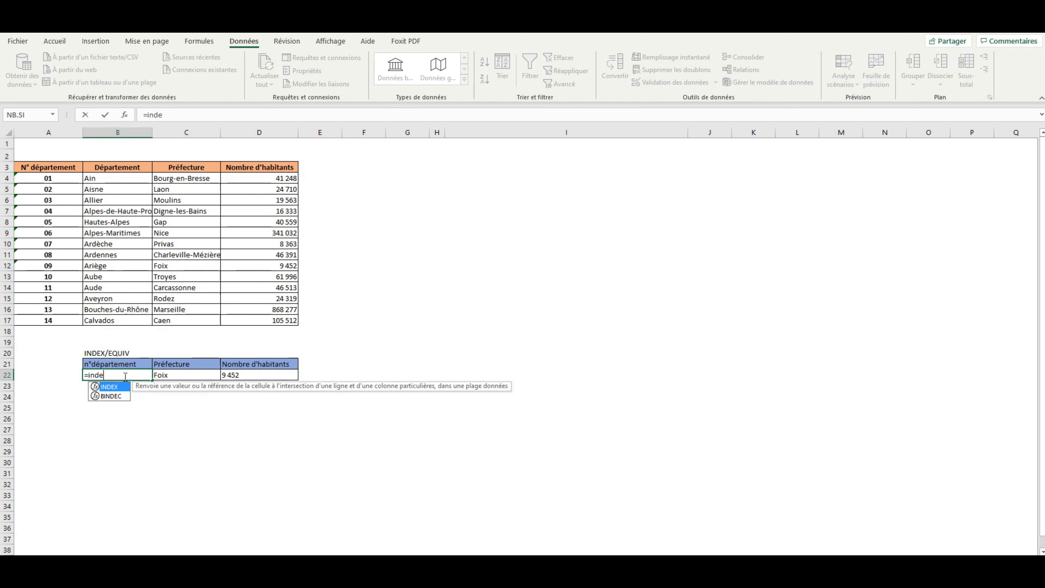
text(x()
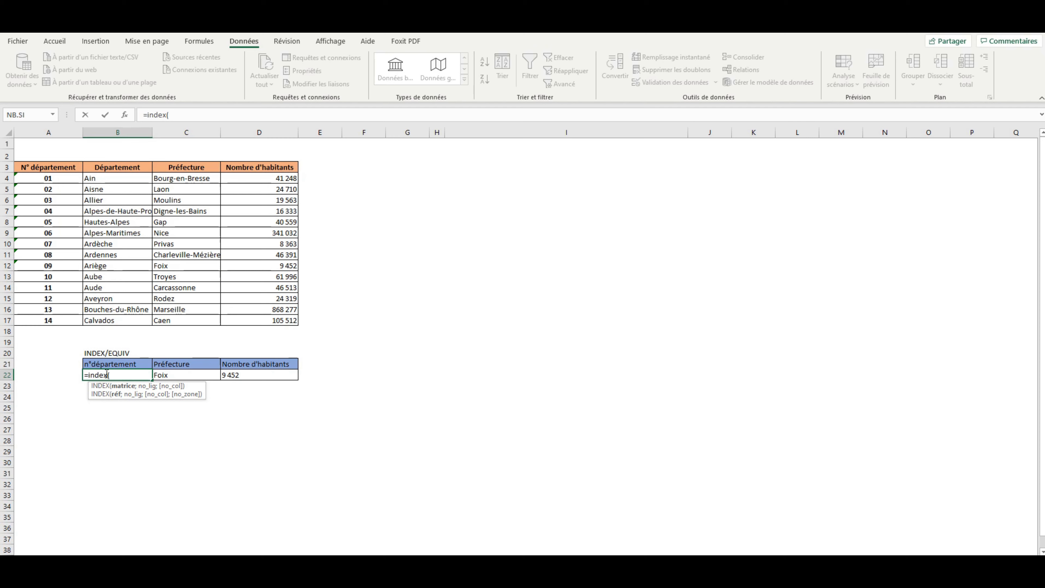
drag(49, 177, 47, 318)
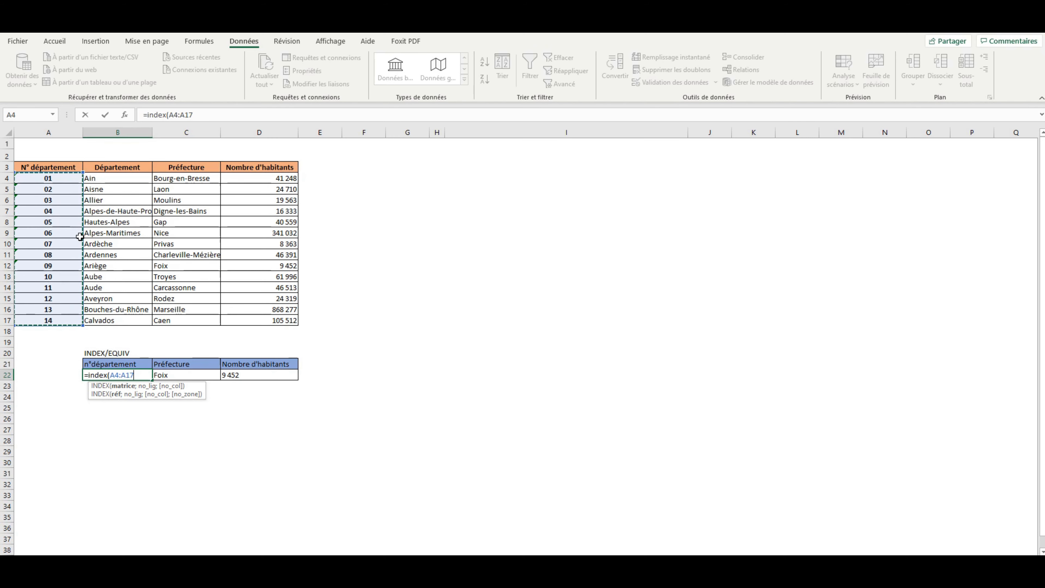
text(;equi)
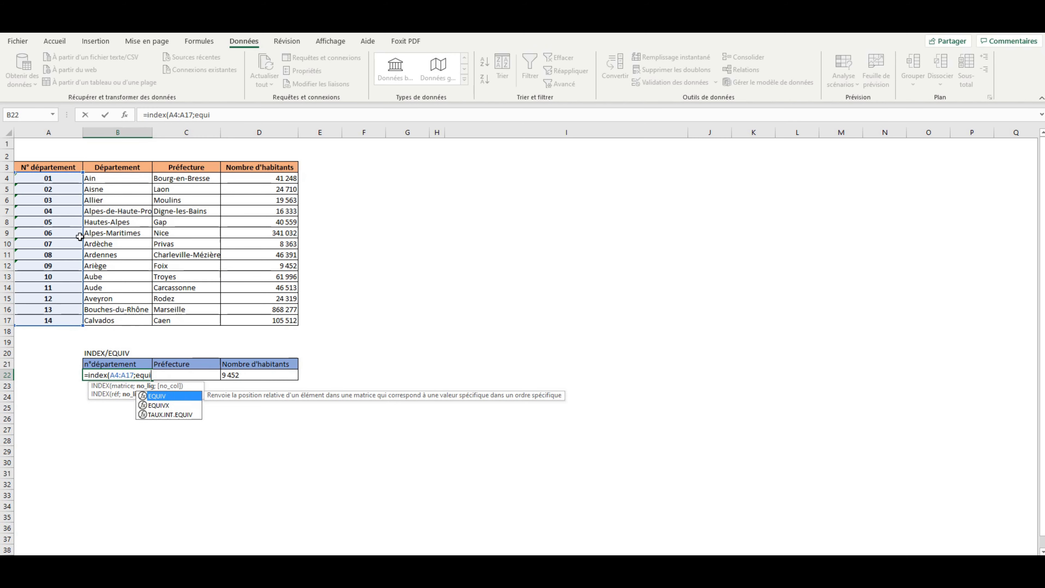
text(v()
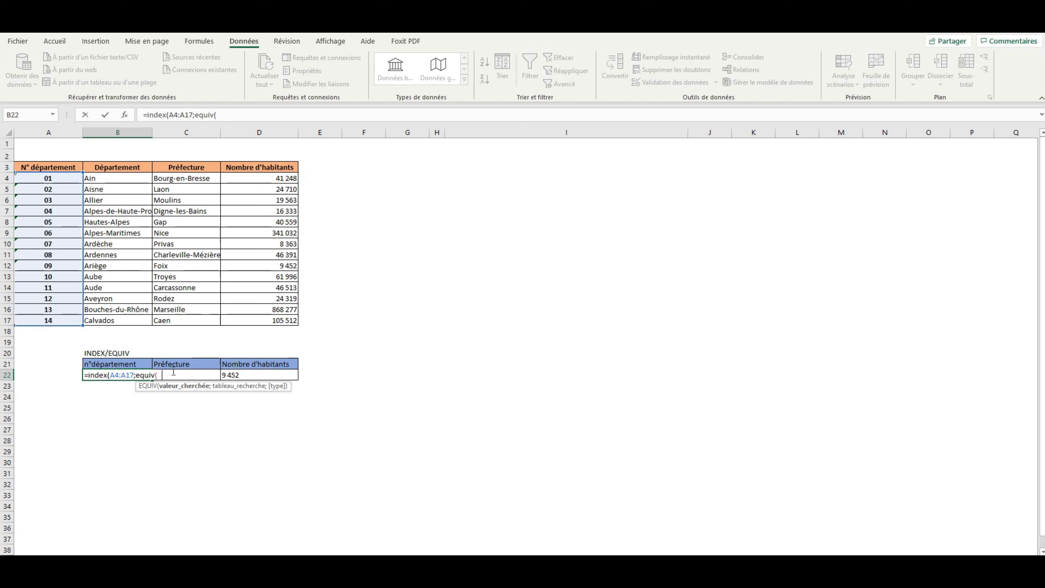
text(C)
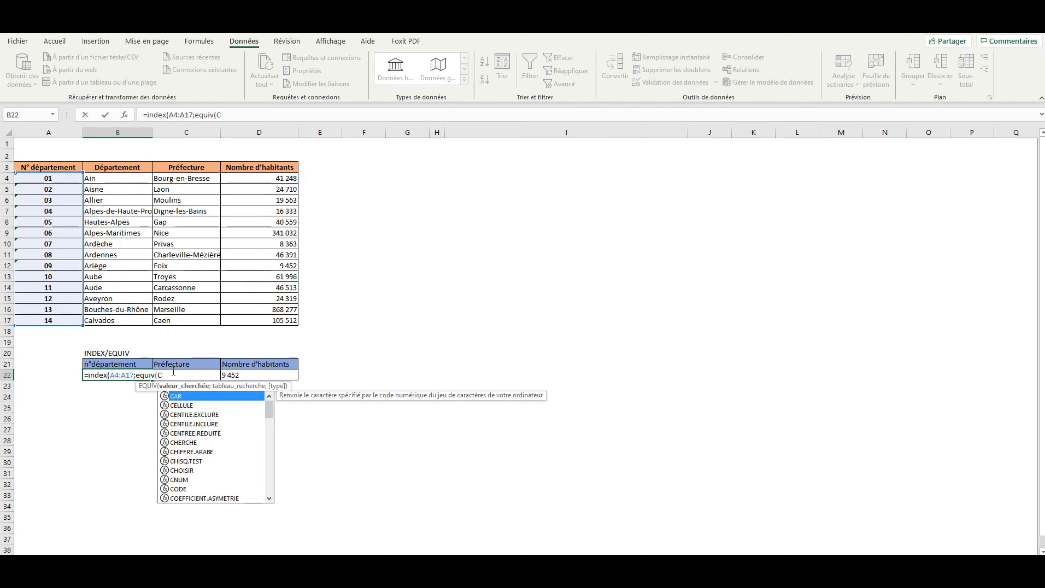
text(22;)
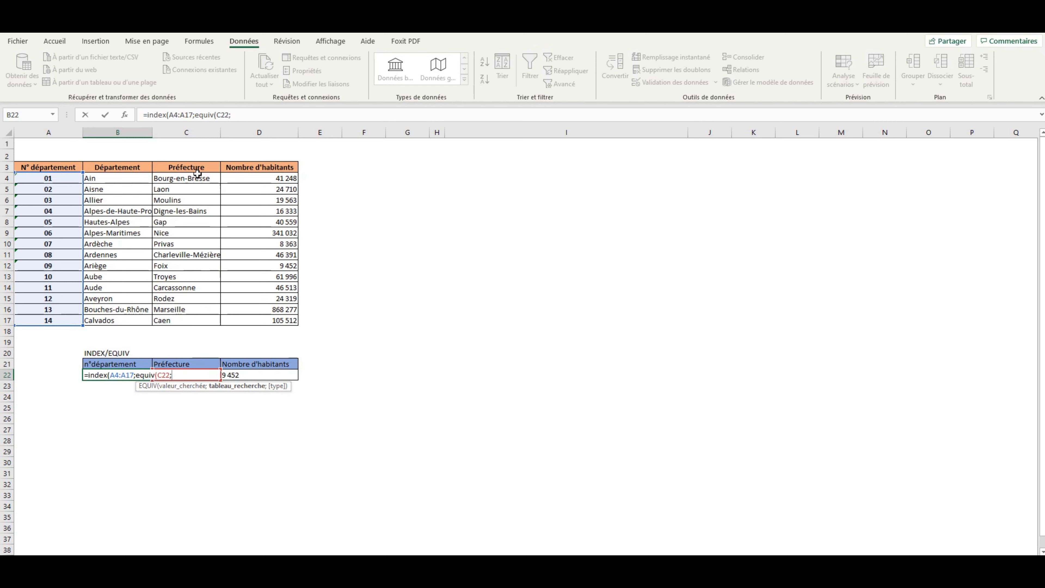
drag(198, 176, 194, 320)
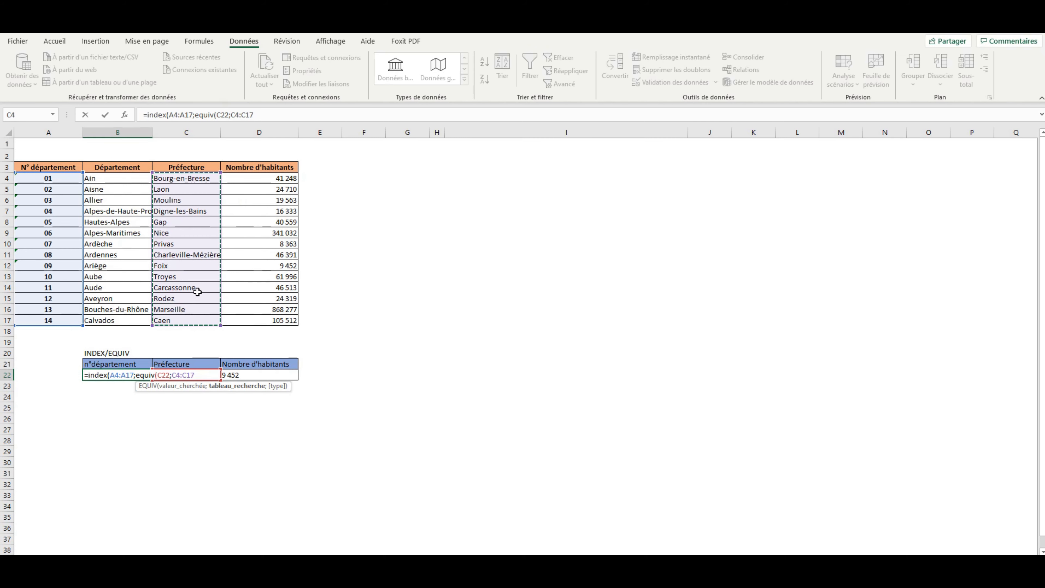
text(;)
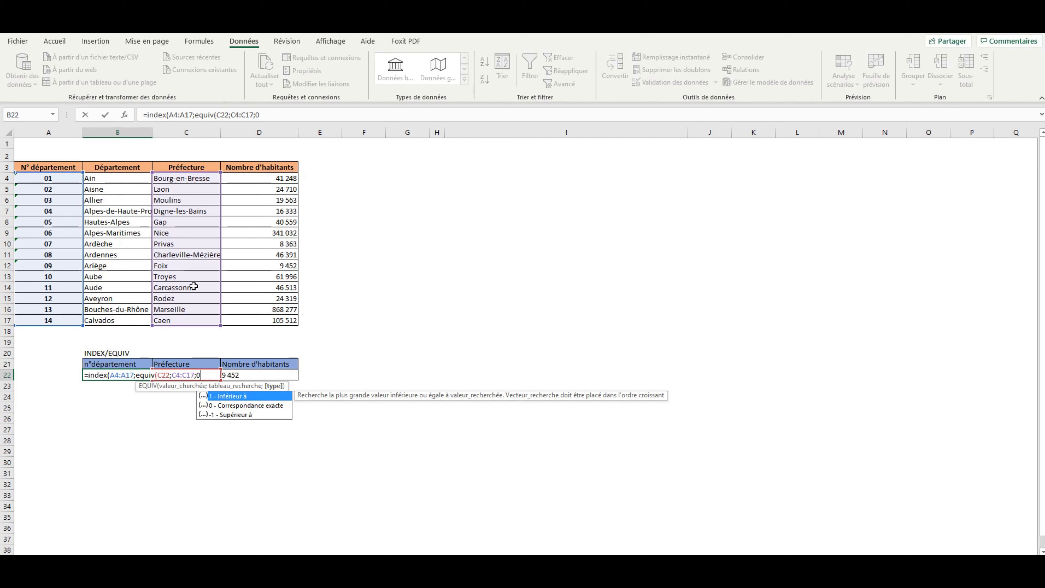
text(0)))
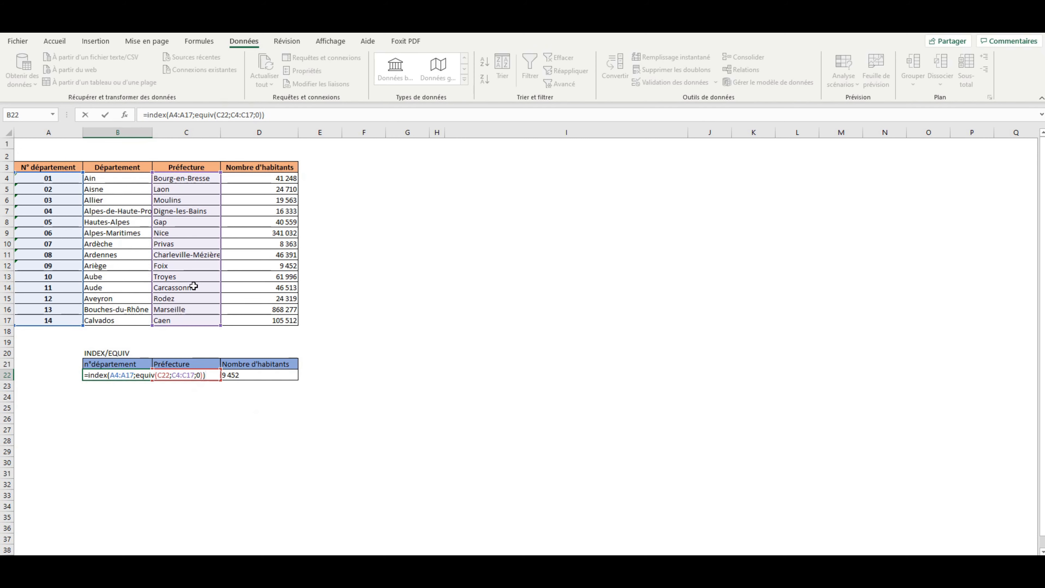
key(Return)
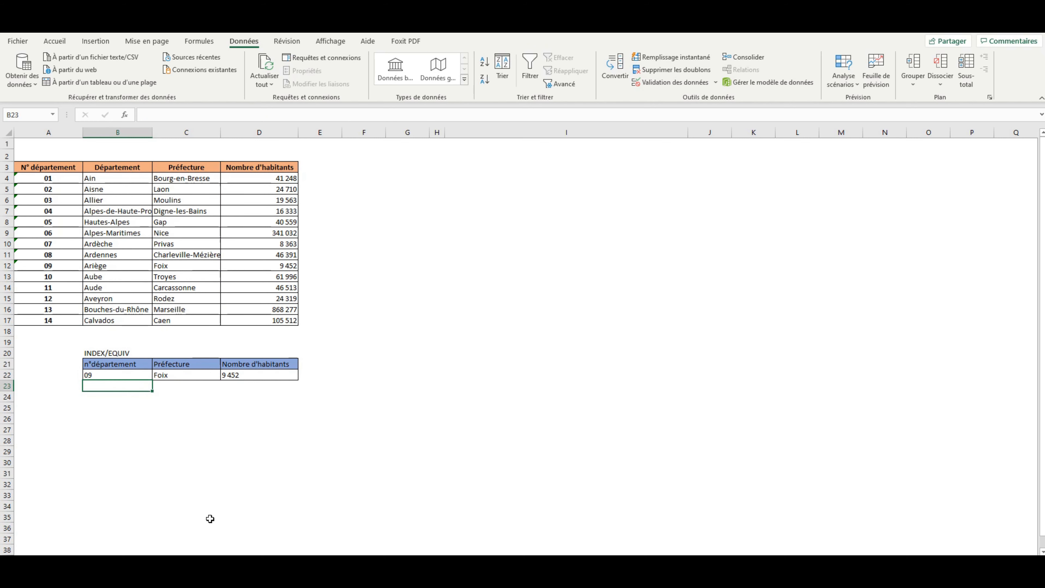
Step: Choose Caen from the list of prefectures in cell C22 to test both lookup formulas
click(194, 407)
click(203, 377)
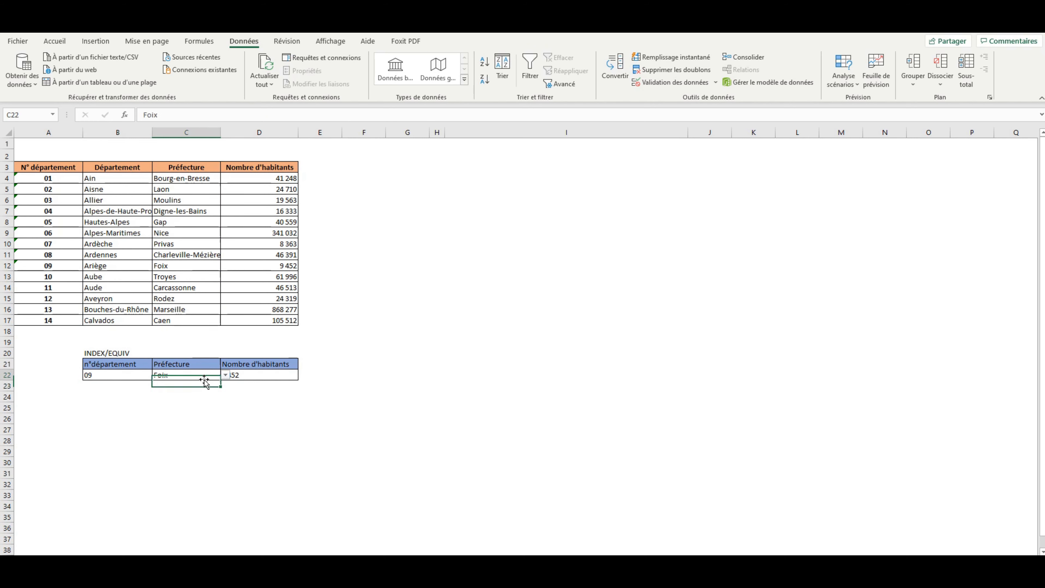
click(225, 375)
click(175, 434)
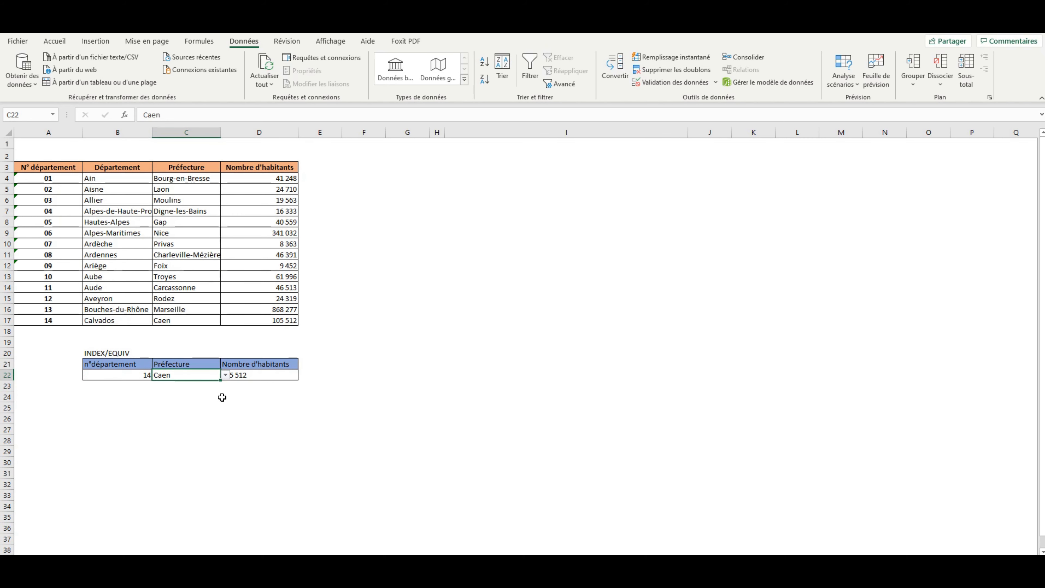
click(247, 410)
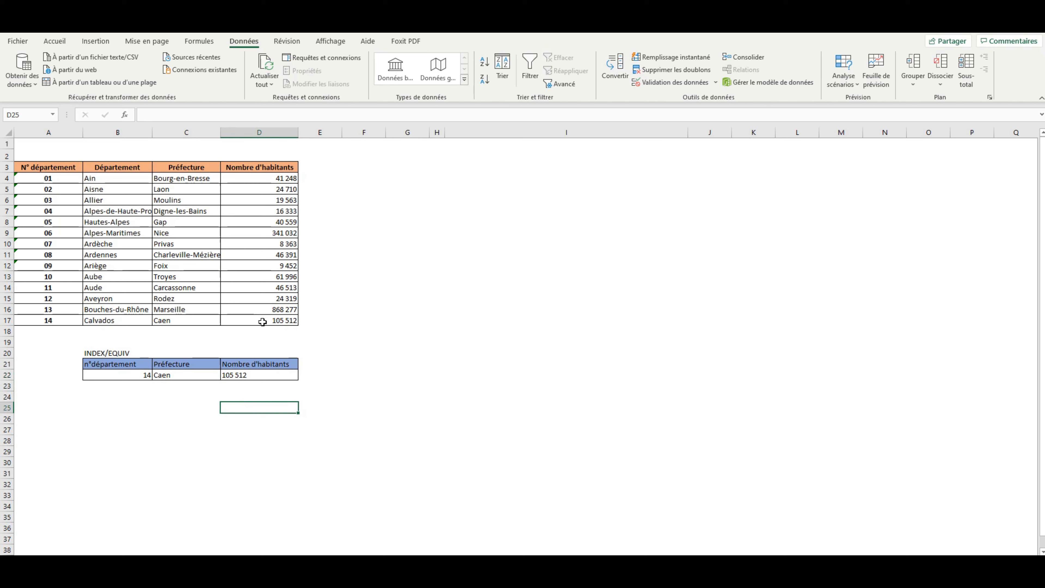
click(448, 372)
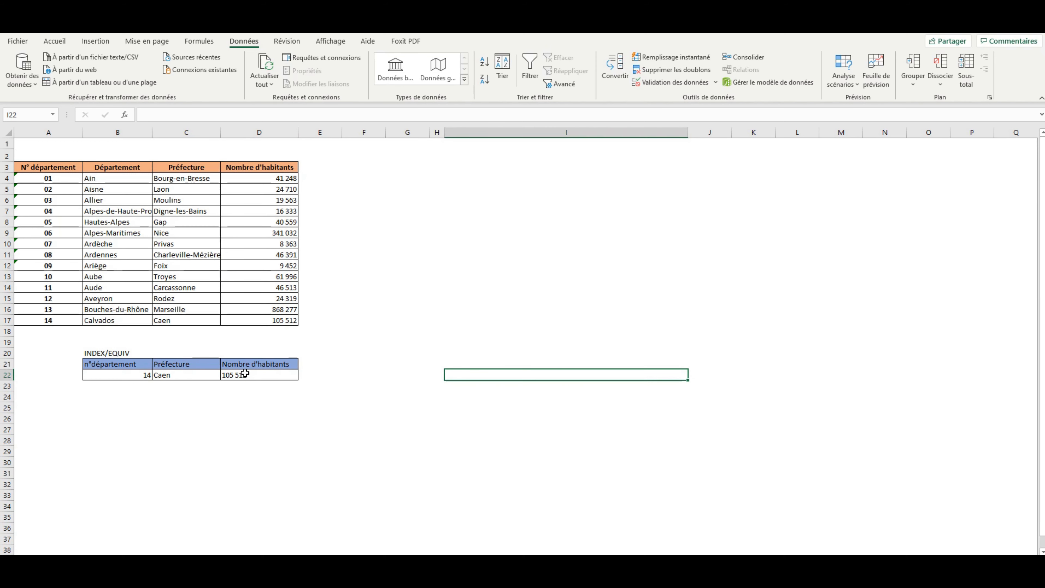
Step: Enter the formula =RECHERCHEX(C22;C4:C17;D4:D17) in cell D22 to return the chosen prefecture's number of inhabitants
click(245, 374)
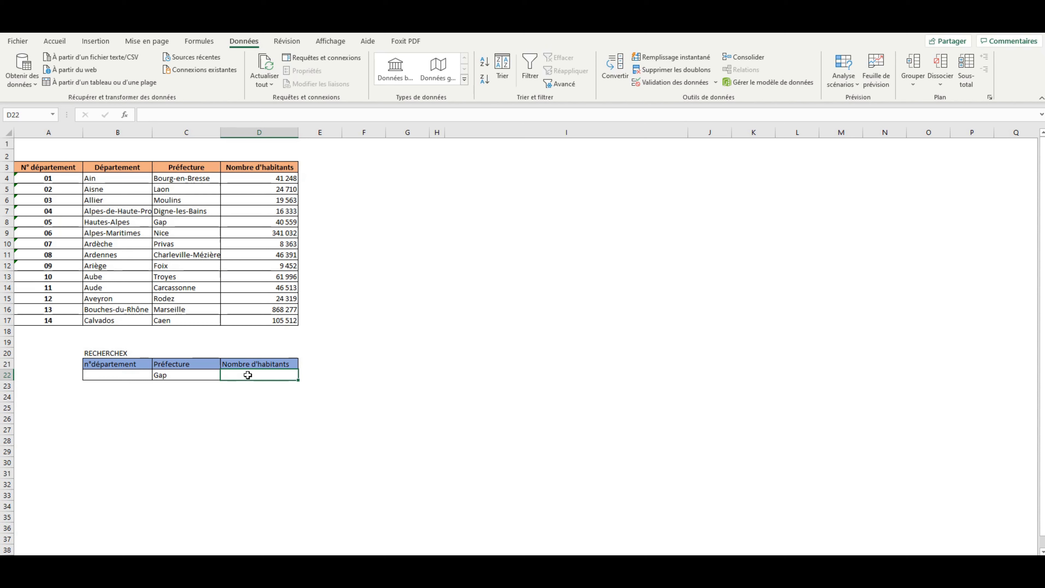
text(=recherche)
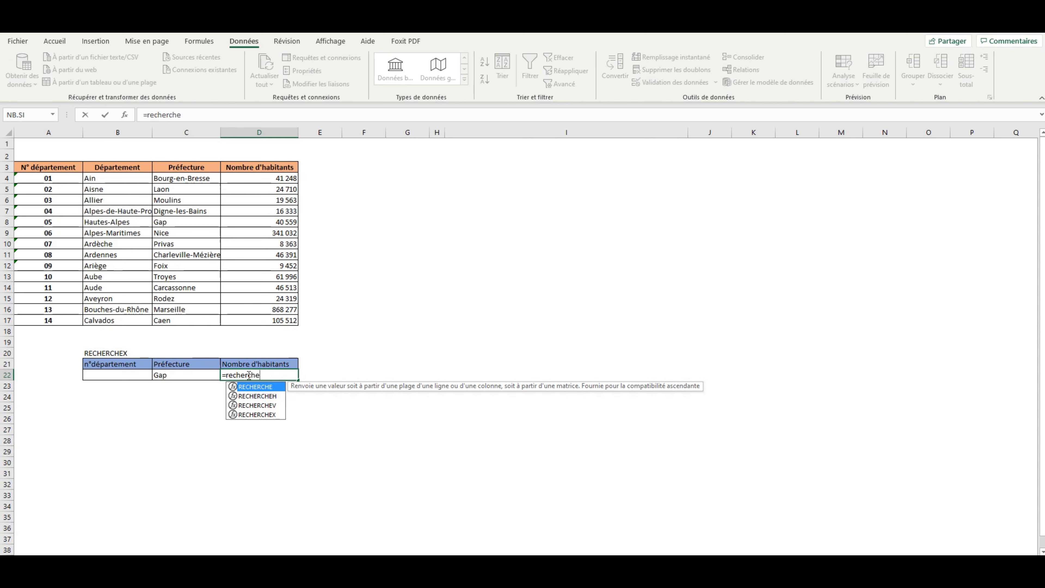
text(x()
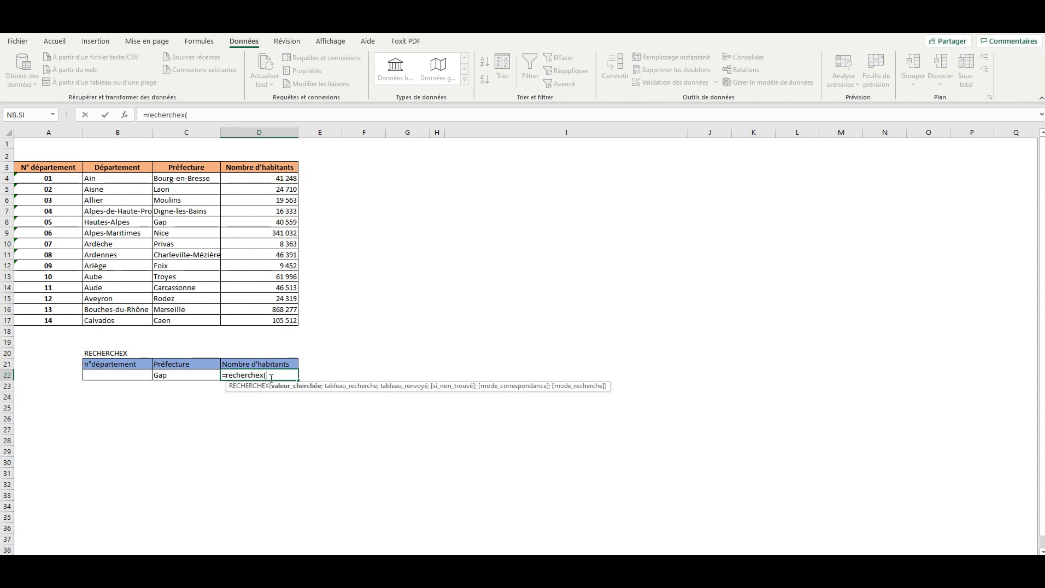
click(200, 375)
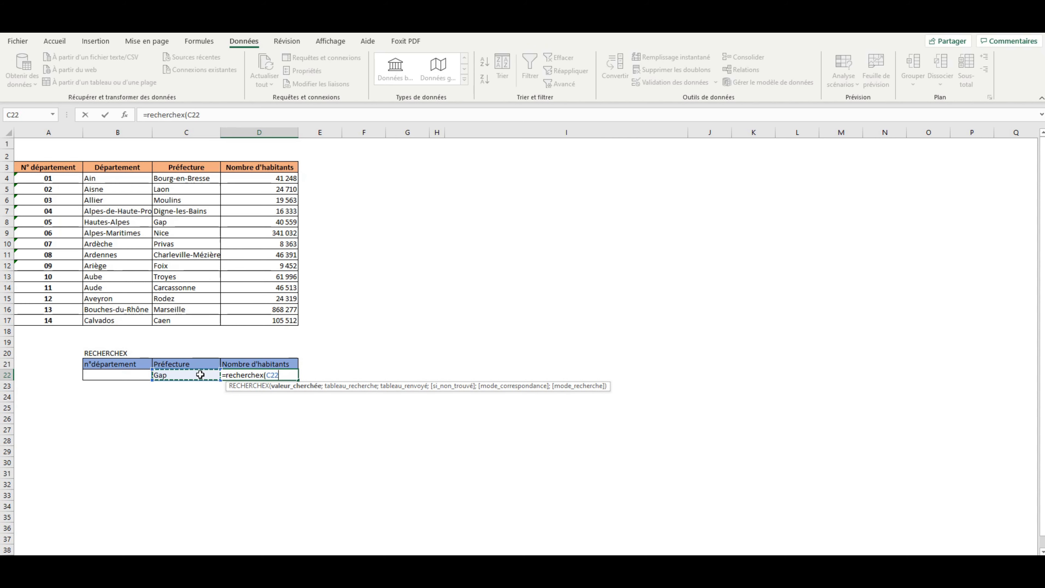
text(;)
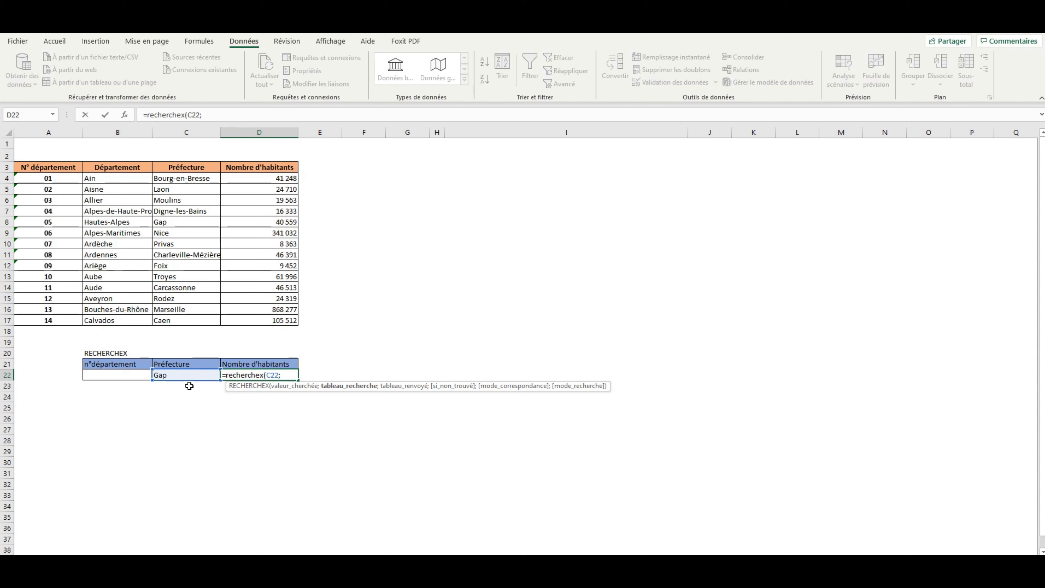
drag(187, 178, 177, 319)
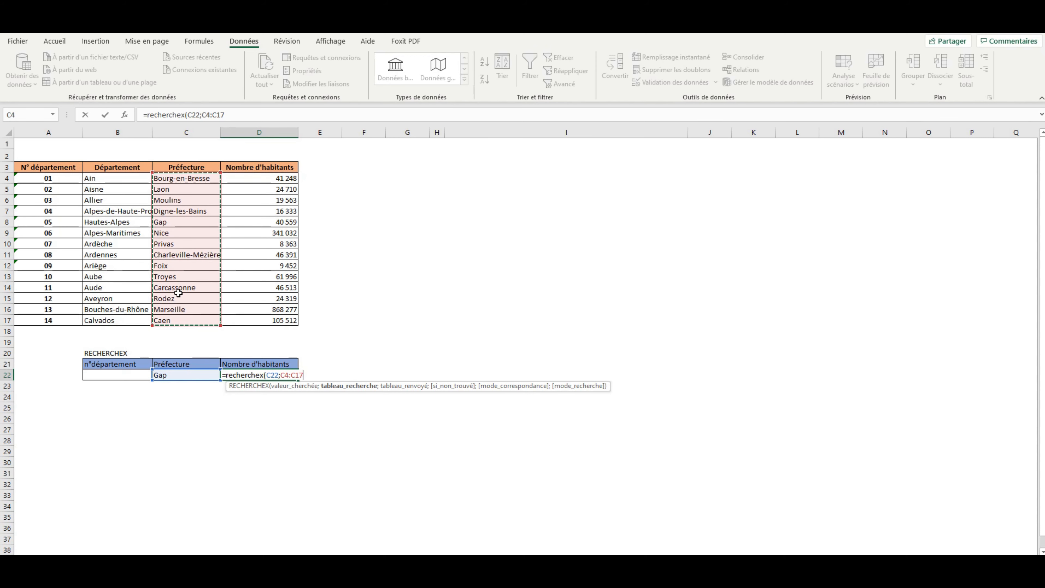
text(;)
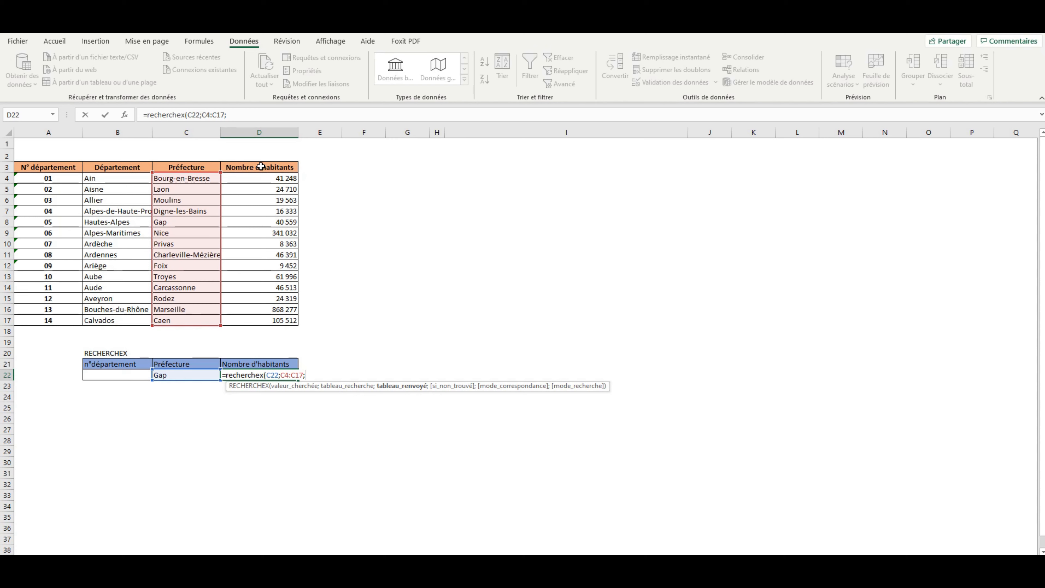
drag(270, 178, 272, 320)
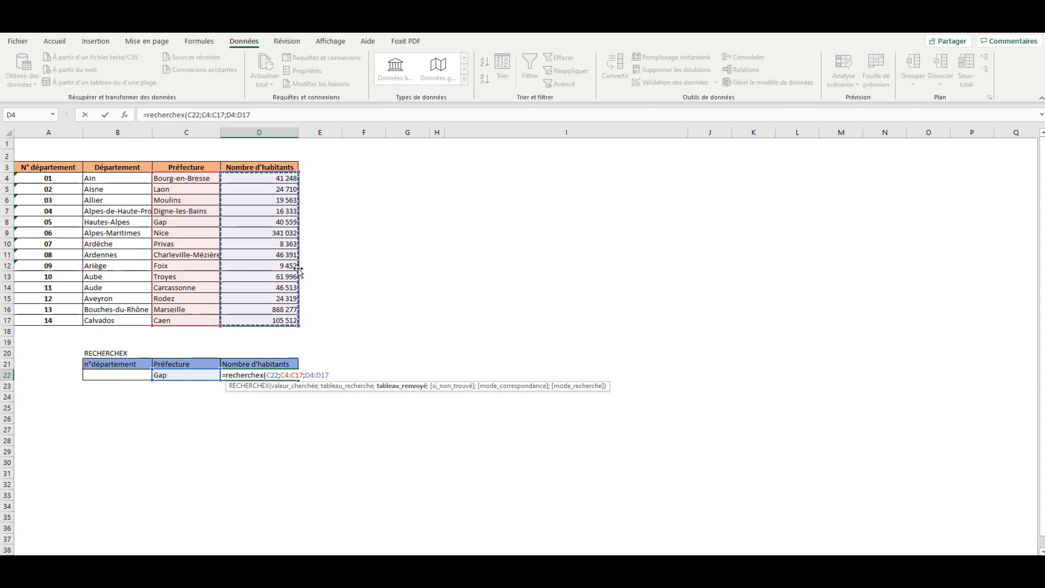
text())
key(Return)
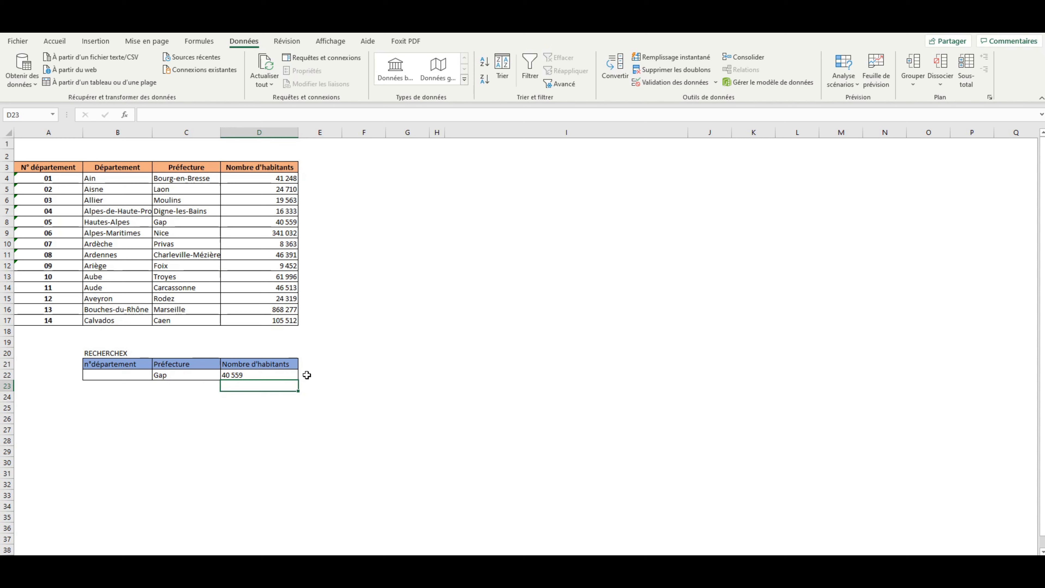
Step: Enter the formula =RECHERCHEX(C22;C4:C17;A4:A17) in cell B22 to return the chosen prefecture's department number
click(133, 374)
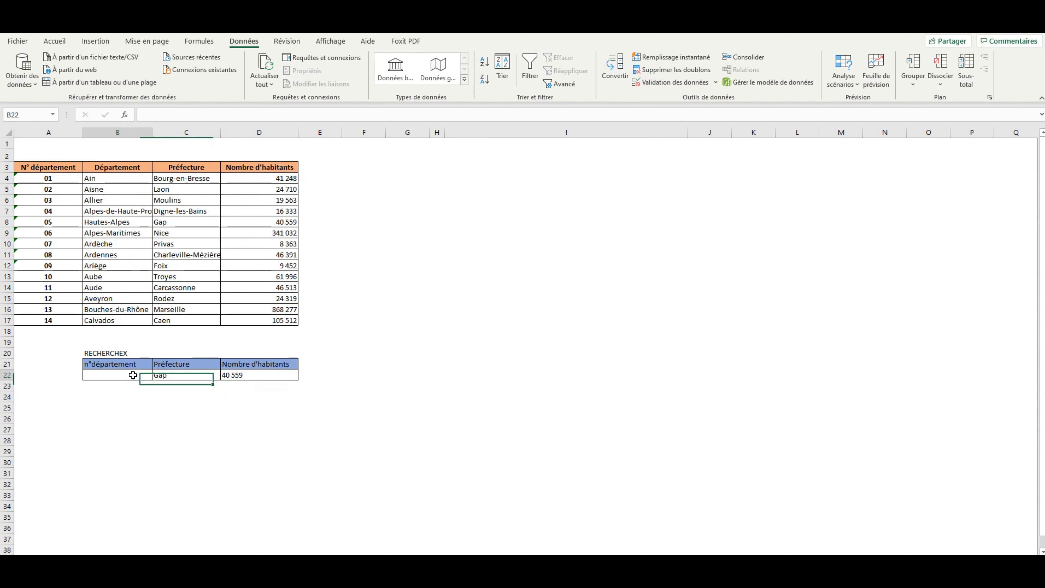
text(=re)
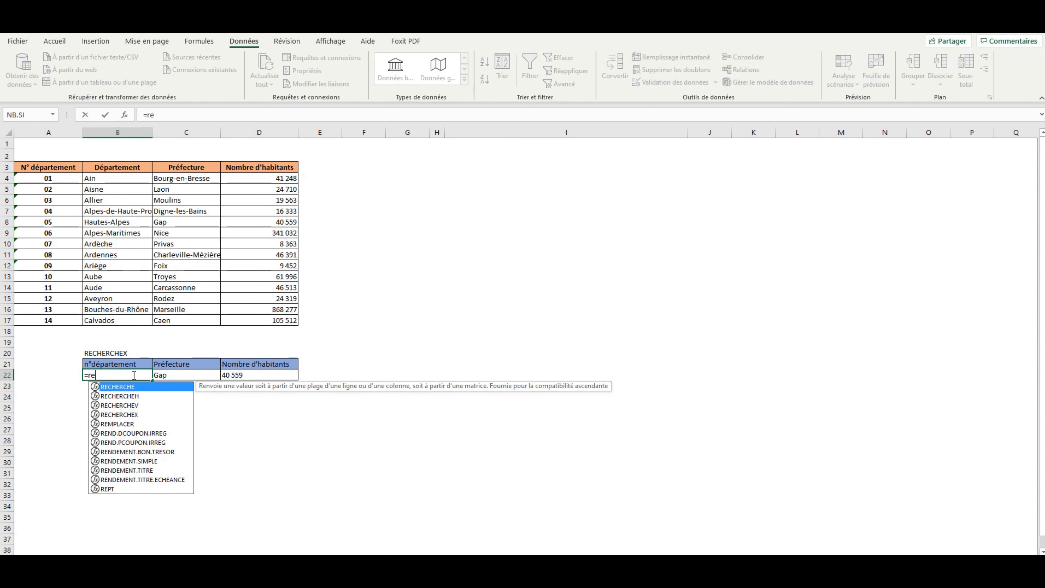
text(cherc)
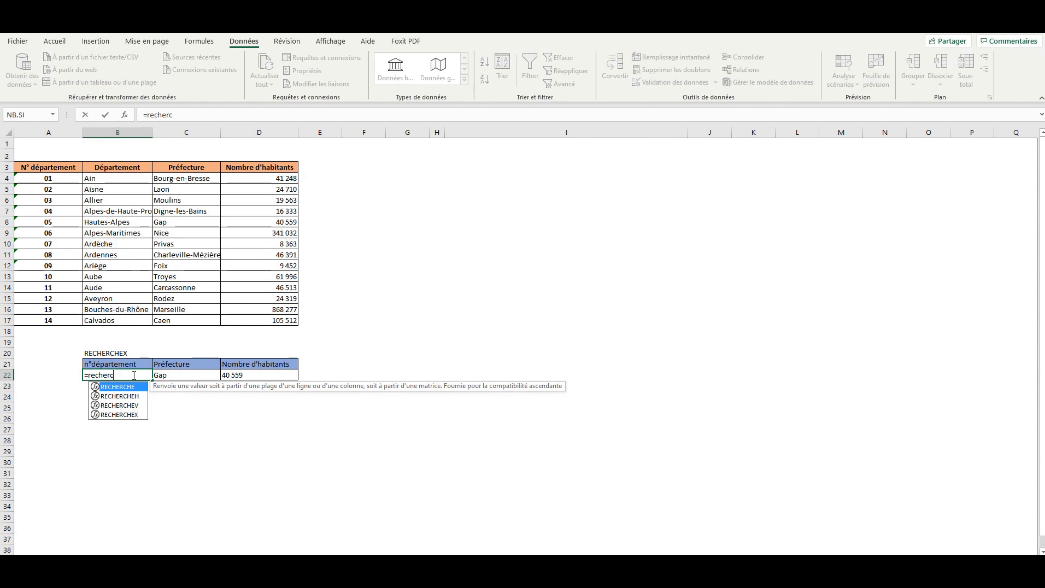
text(hex)
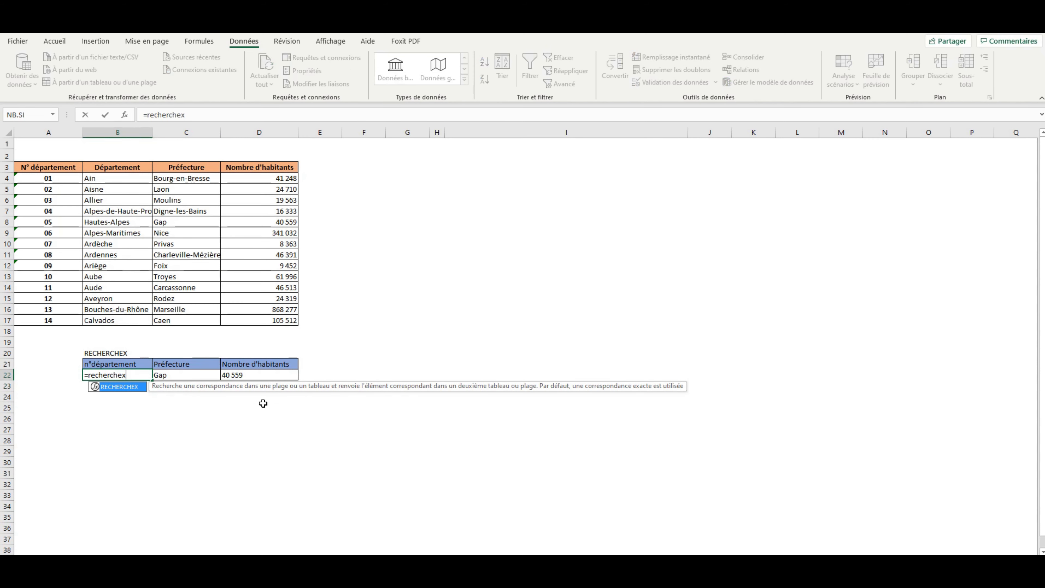
text(()
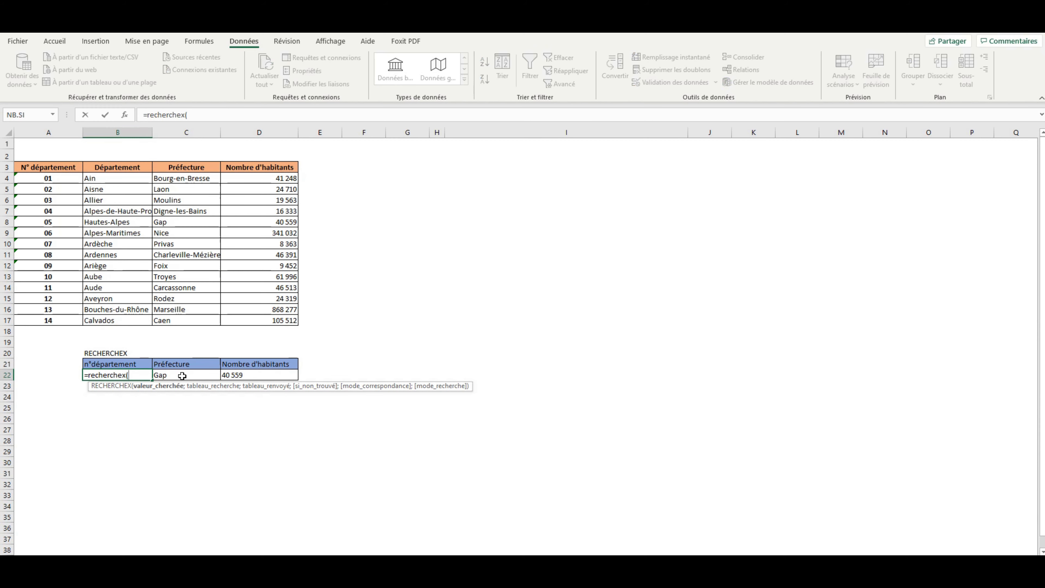
click(182, 375)
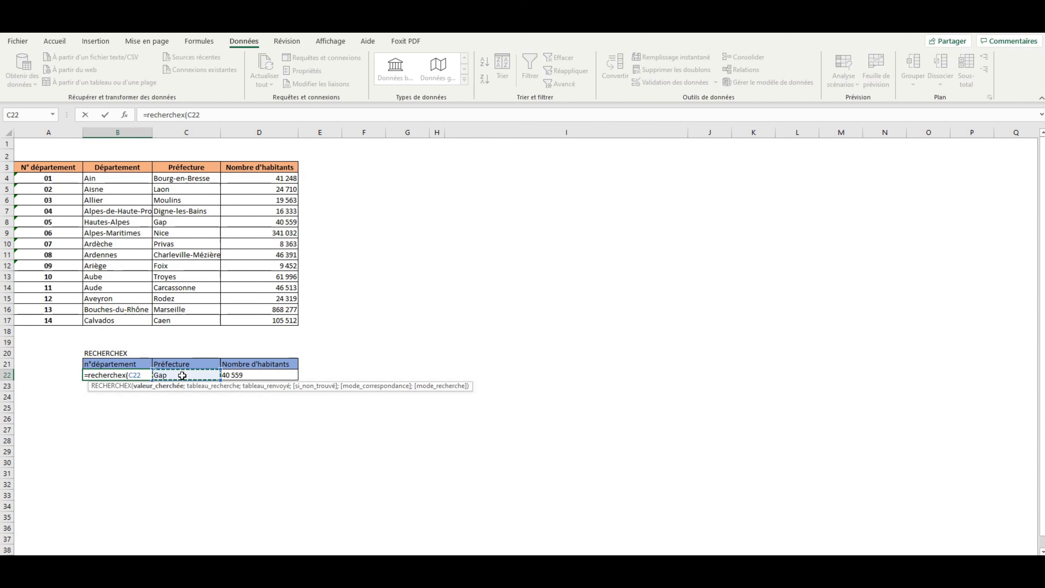
text(;)
click(204, 178)
drag(202, 219, 198, 319)
text(;)
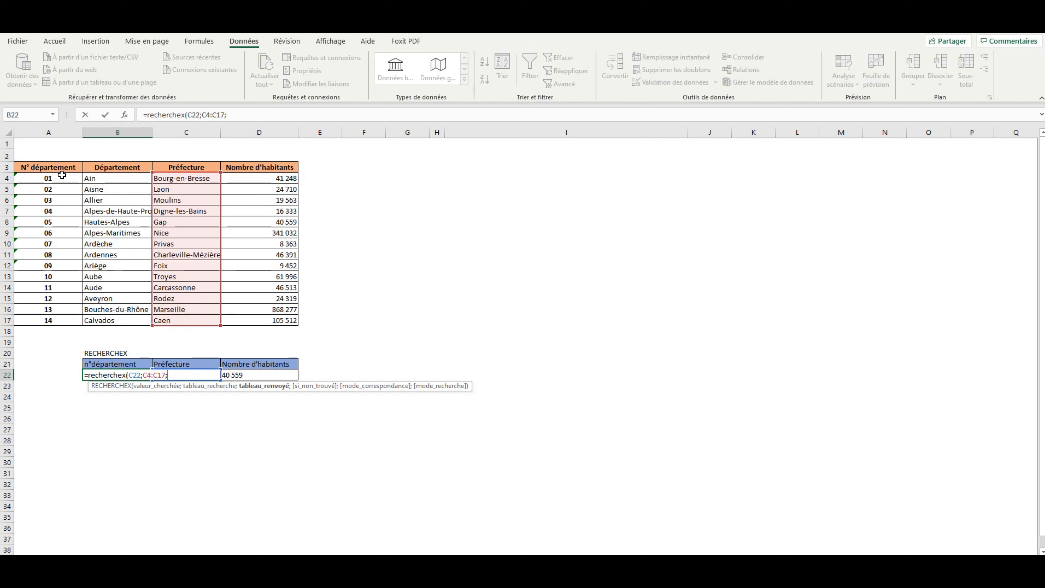
drag(61, 176, 48, 319)
key(Return)
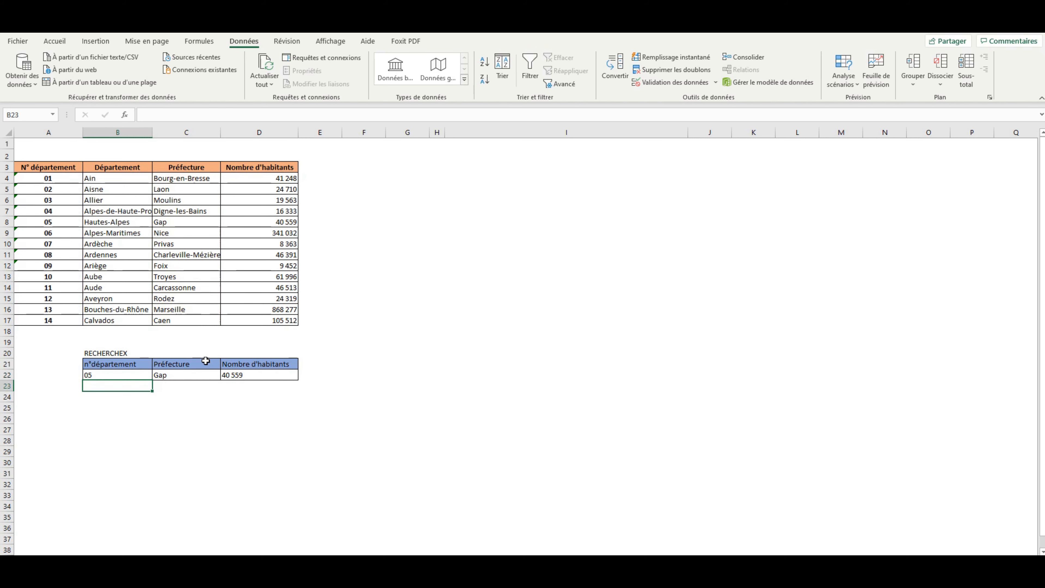
Step: Choose Carcassonne from the list of prefectures in cell C22 to test both RECHERCHEX formulas
click(208, 377)
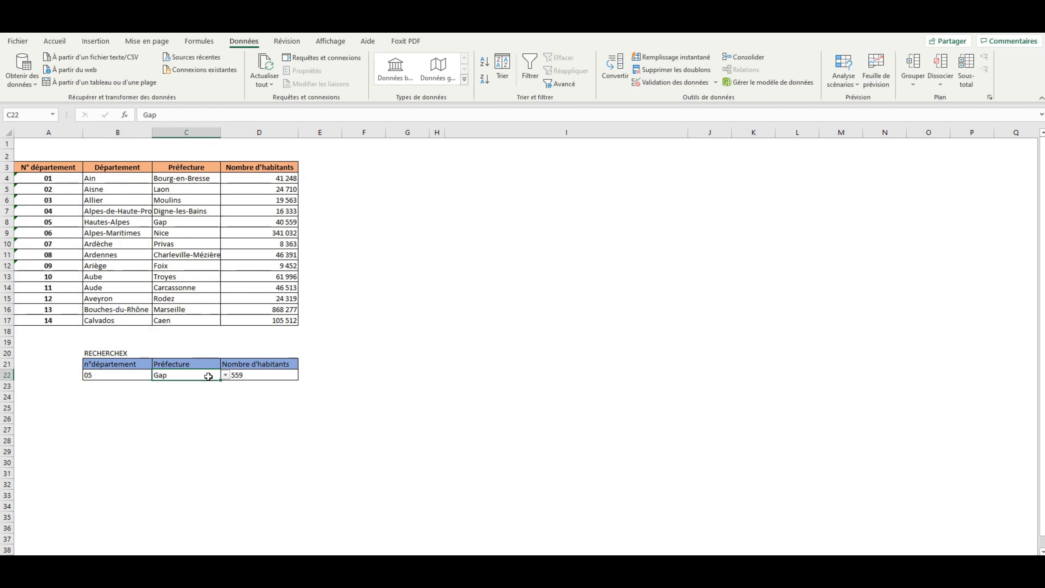
click(226, 374)
click(173, 427)
click(186, 439)
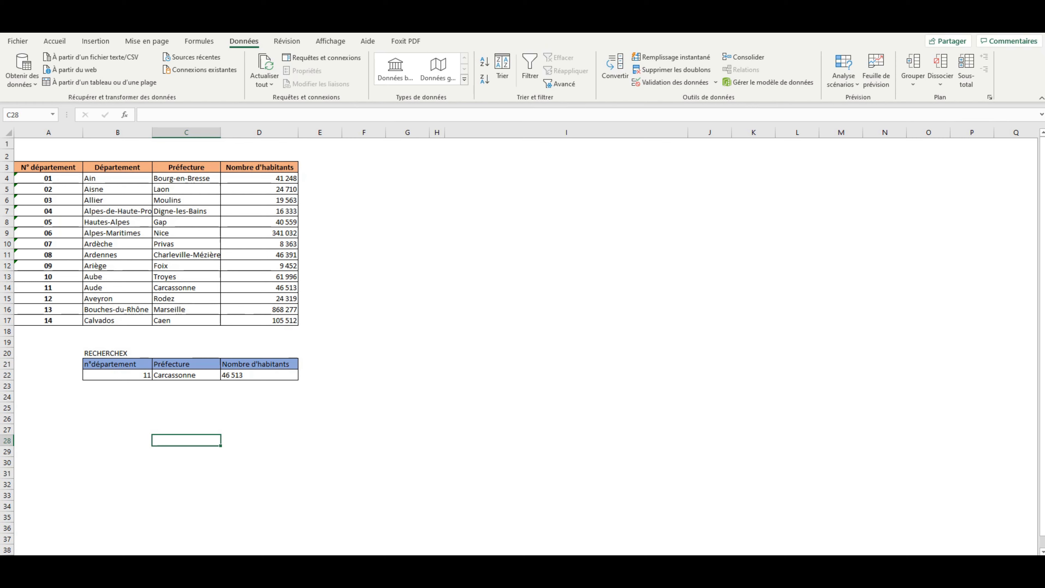
click(194, 378)
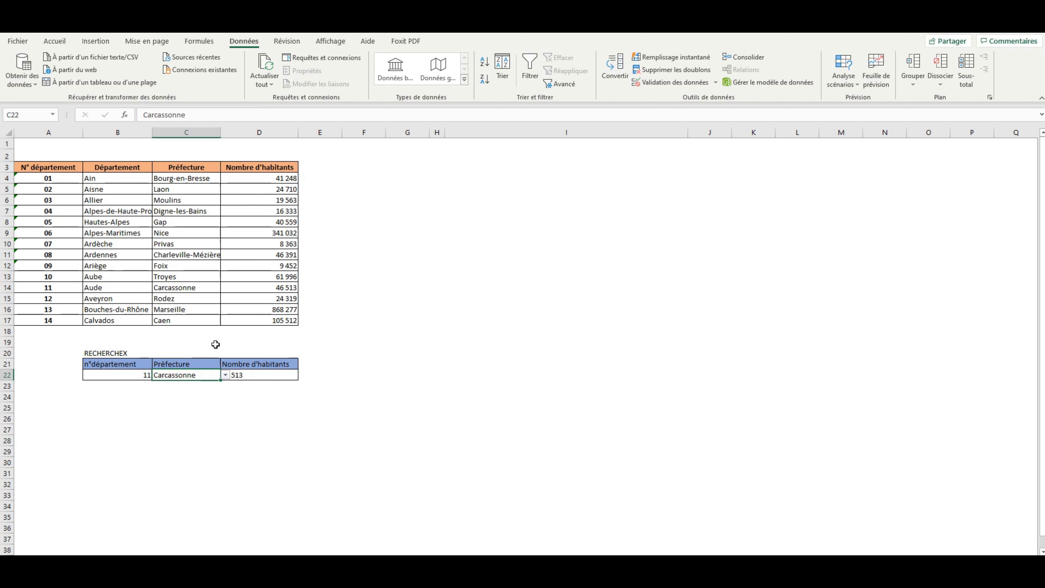
click(226, 376)
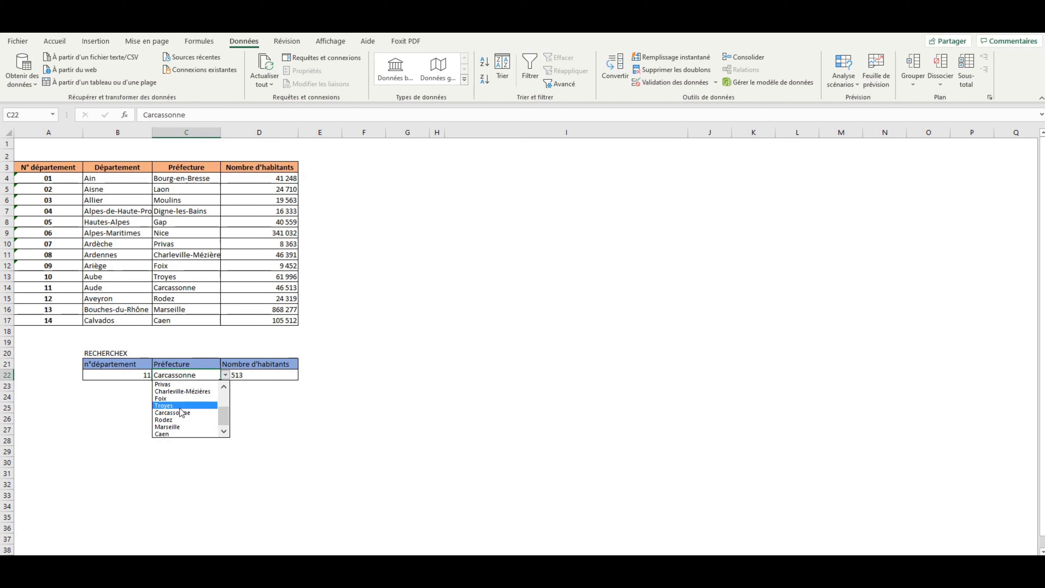
key(Escape)
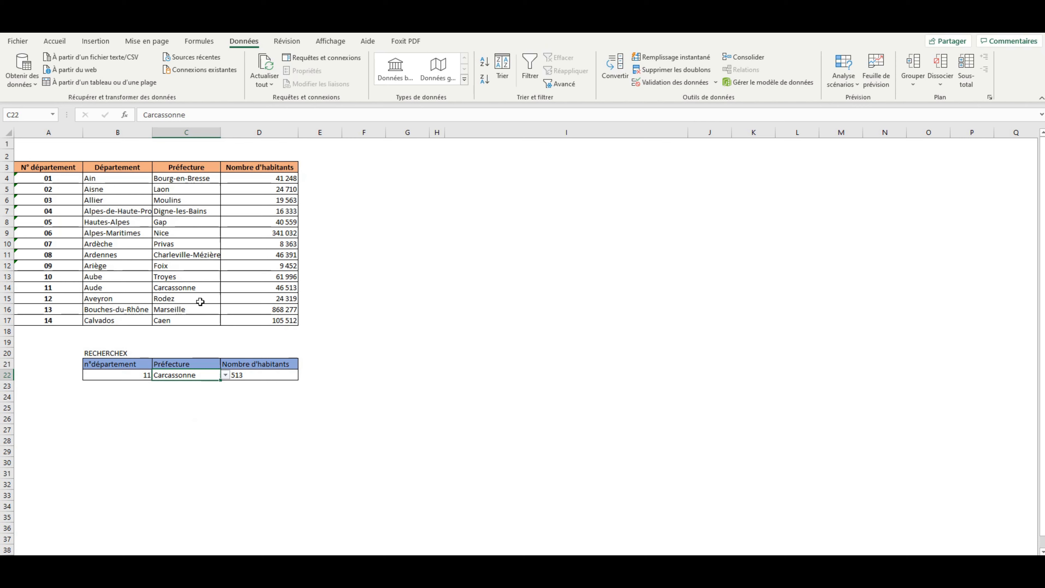
click(225, 375)
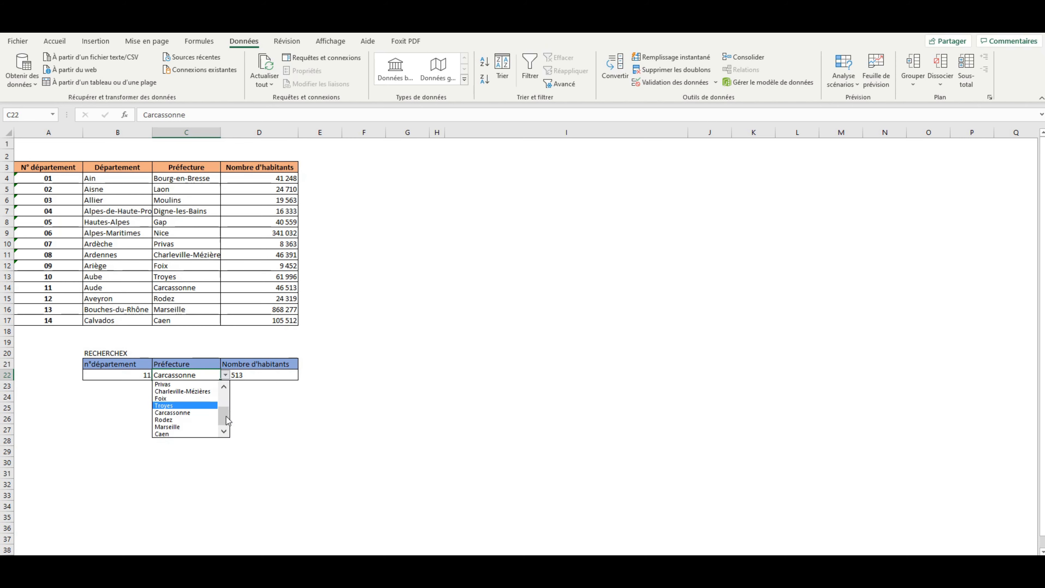
click(225, 374)
click(225, 375)
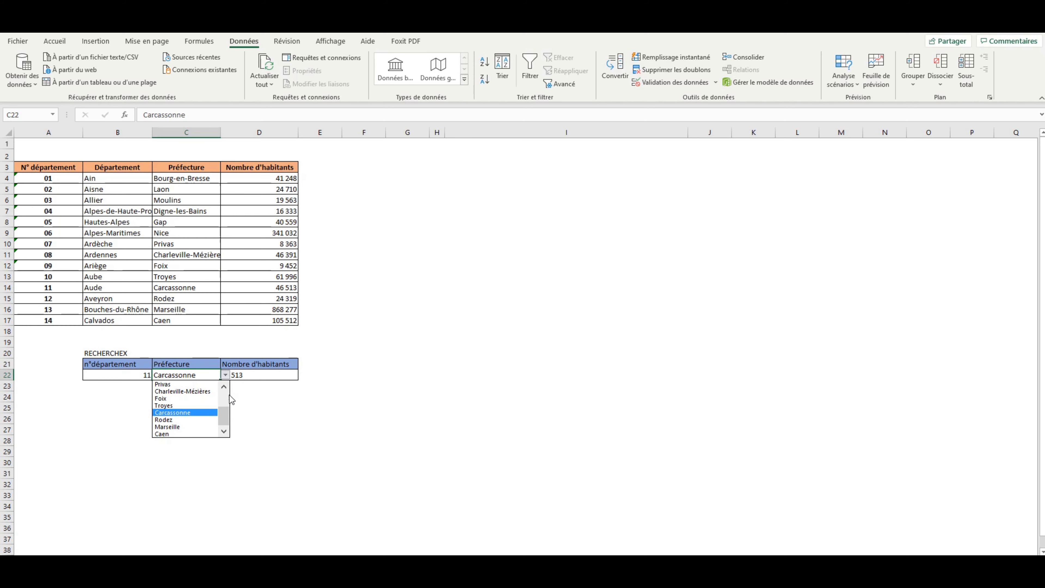
click(185, 384)
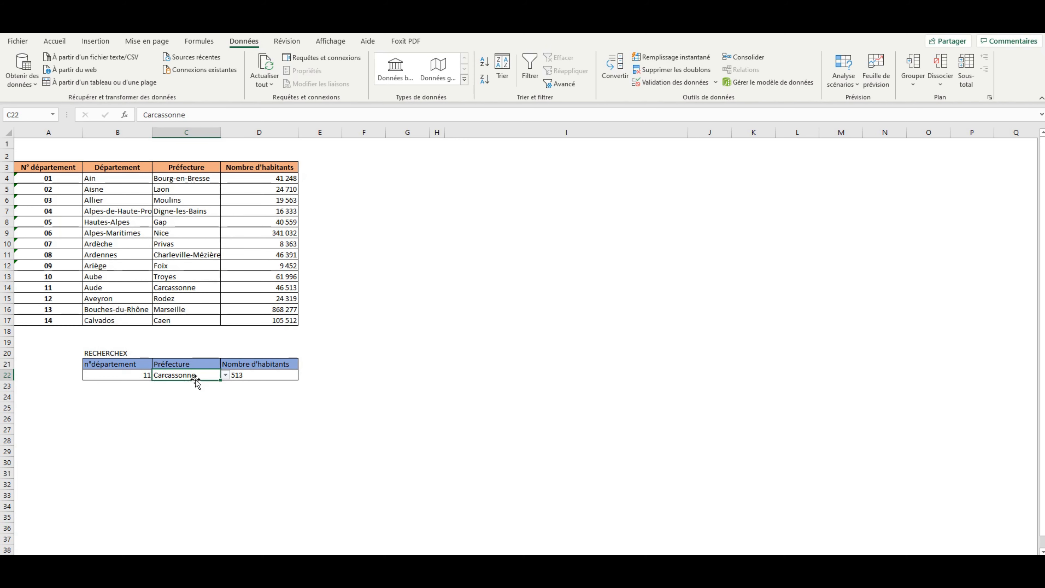
Step: Copy Bourg-en-Bresse from cell C4 into cell C11 of the source table to create a duplicate prefecture
click(187, 189)
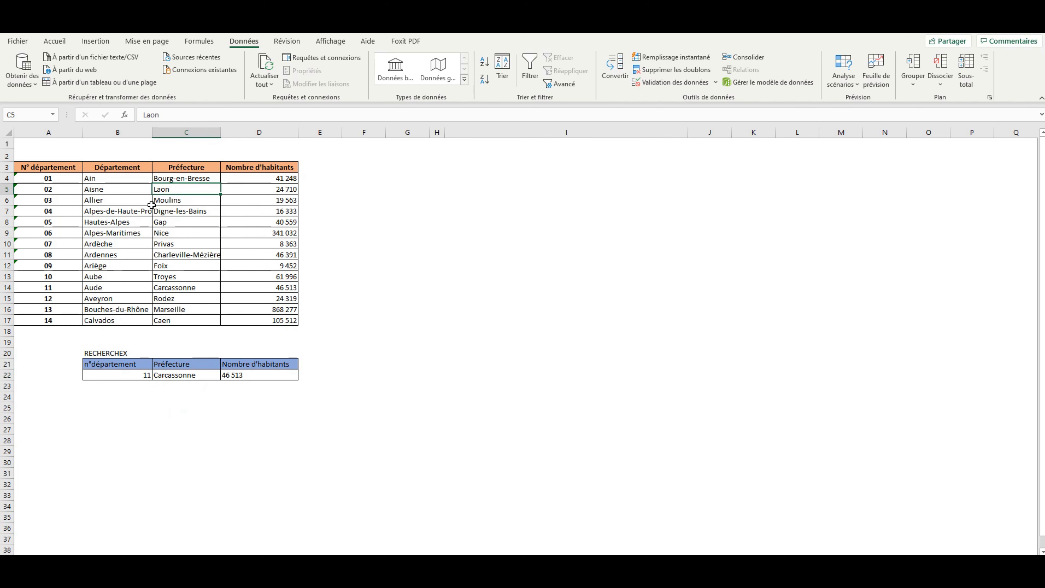
click(203, 176)
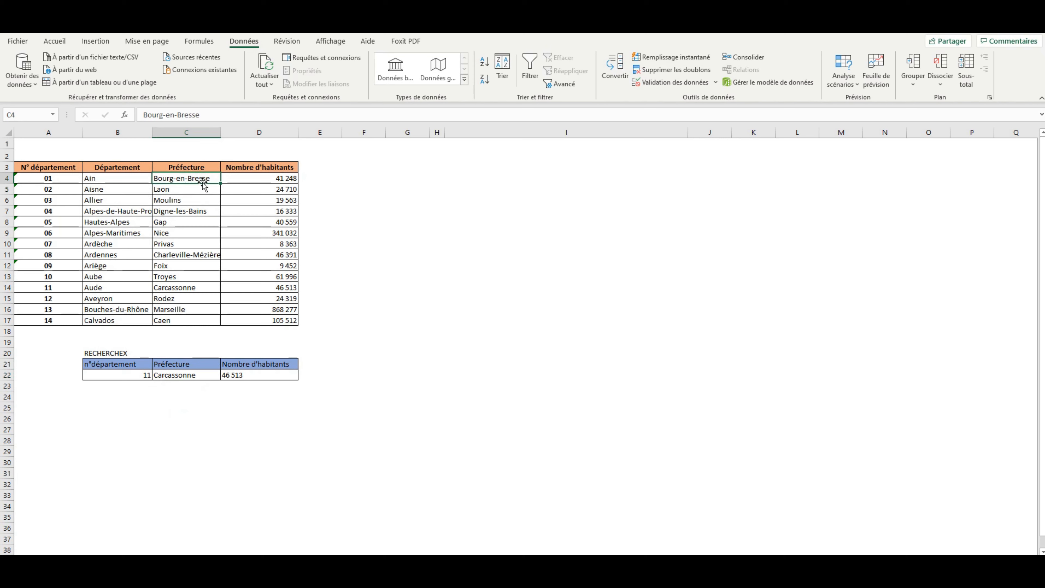
click(194, 255)
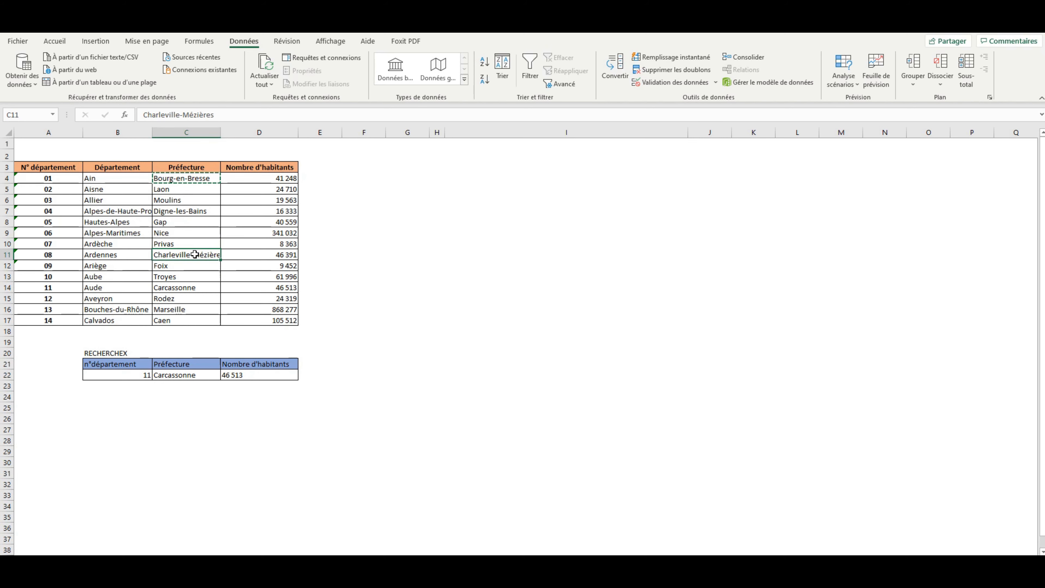
text(Bourg-en-Bresse)
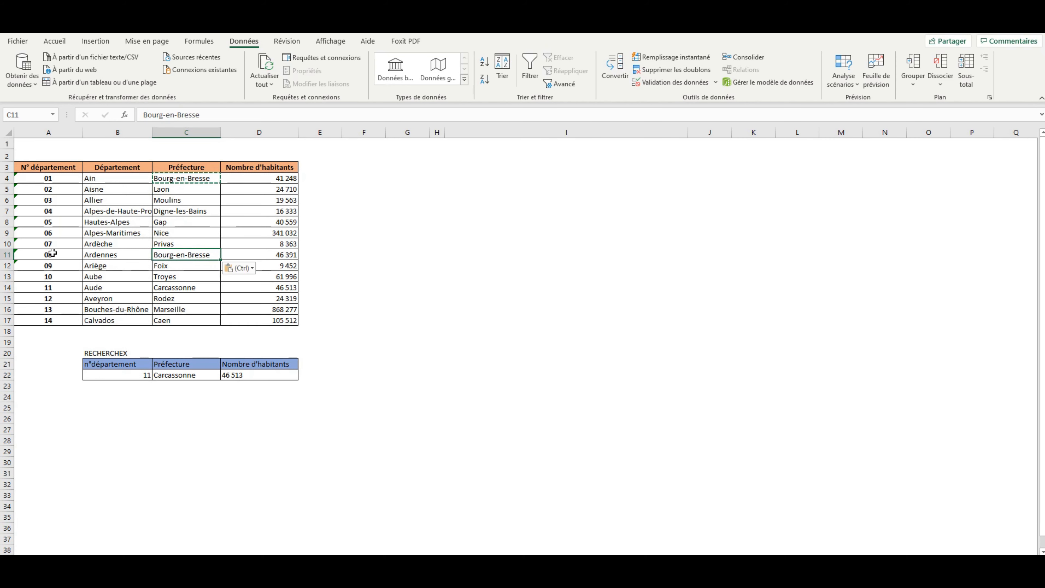
click(196, 405)
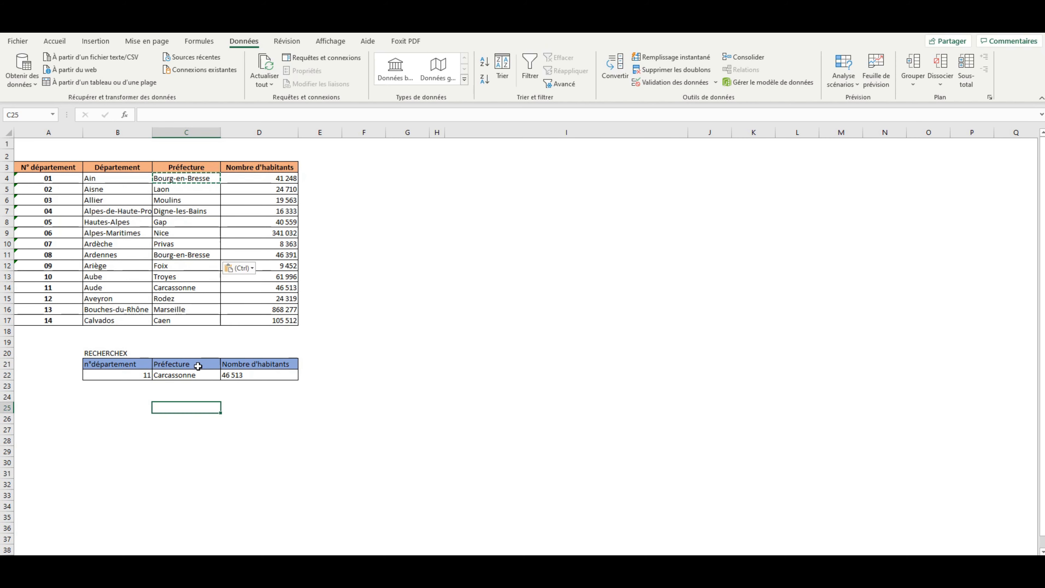
Step: Choose Bourg-en-Bresse from the list in cell C22 to test the lookups on a duplicated prefecture
click(212, 375)
click(225, 375)
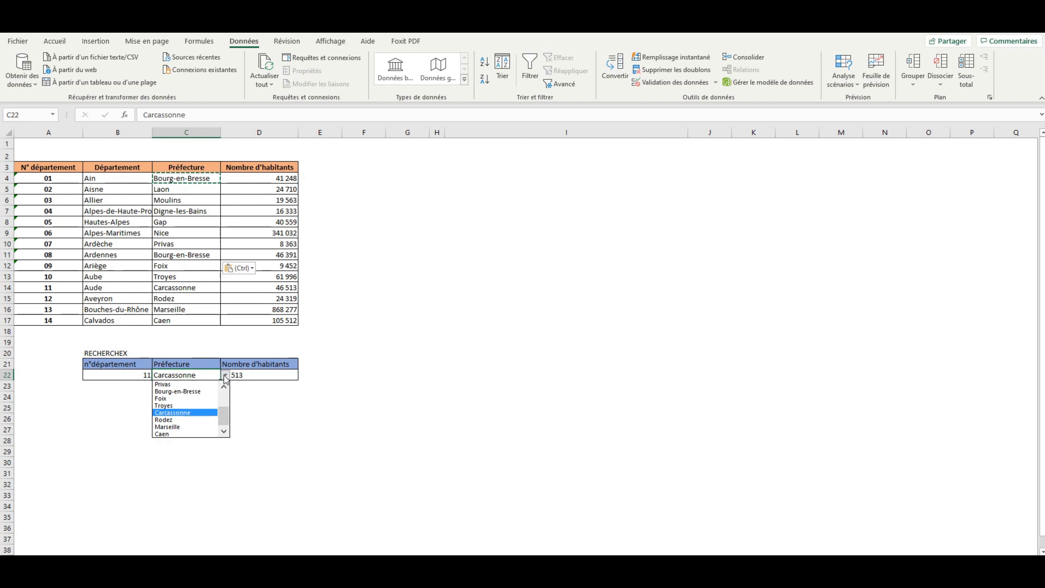
click(200, 391)
click(213, 416)
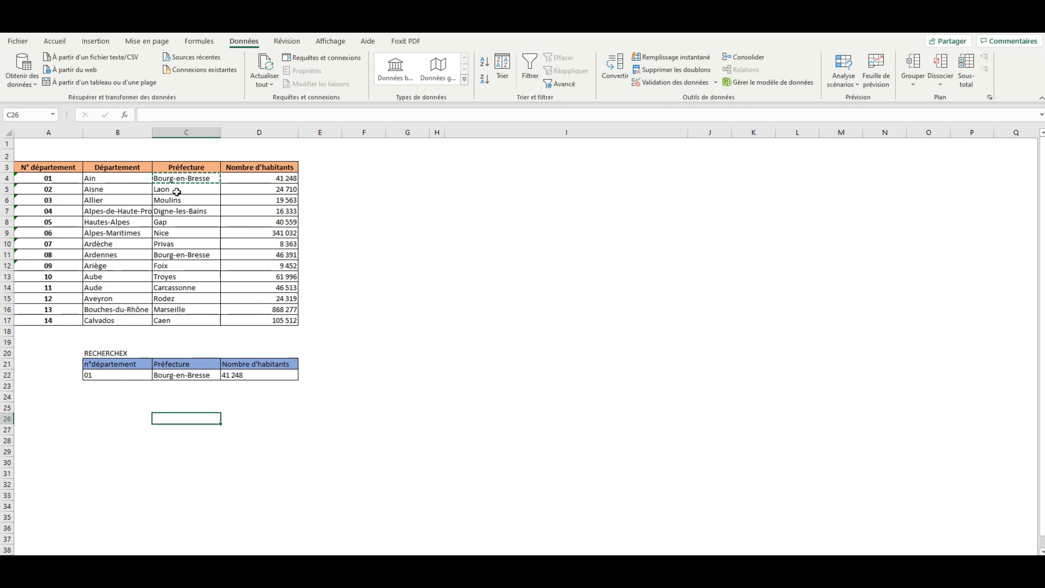
Step: Reselect the second Bourg-en-Bresse entry, after Privas, in cell C22's list and compare the lookup results with row A4:D4
click(199, 376)
click(225, 376)
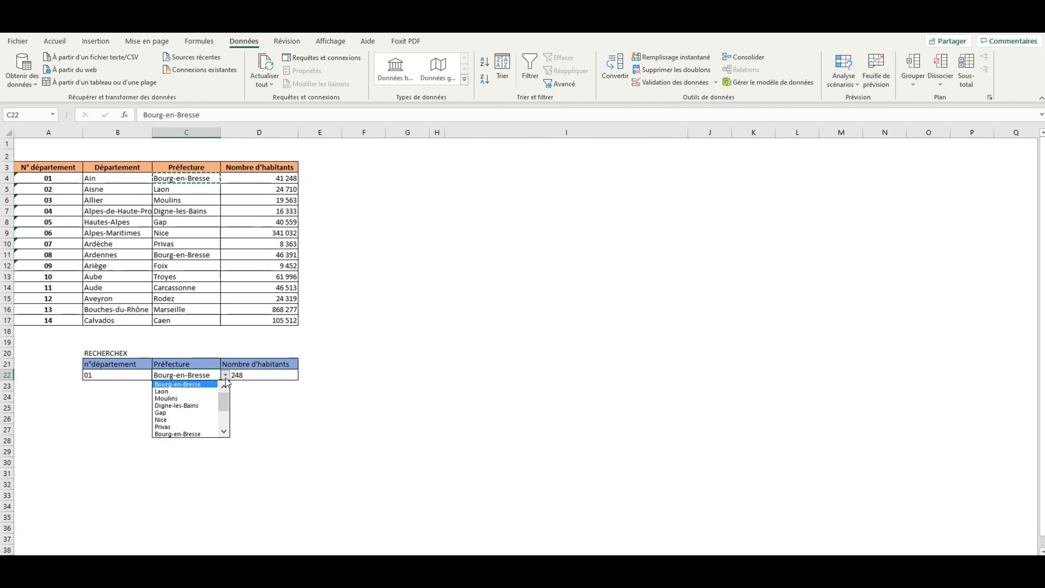
drag(227, 402, 229, 413)
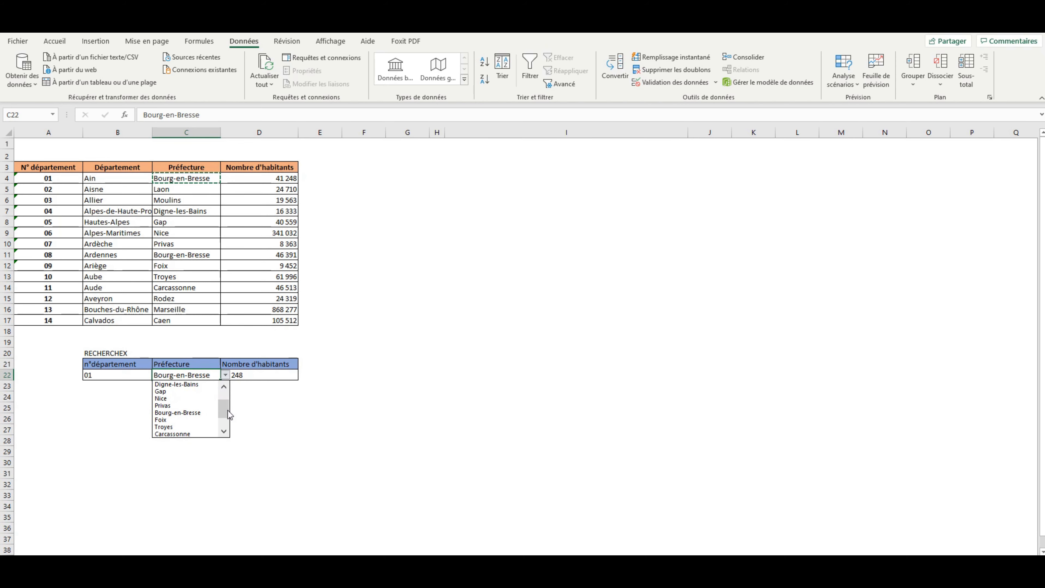
click(208, 413)
click(251, 428)
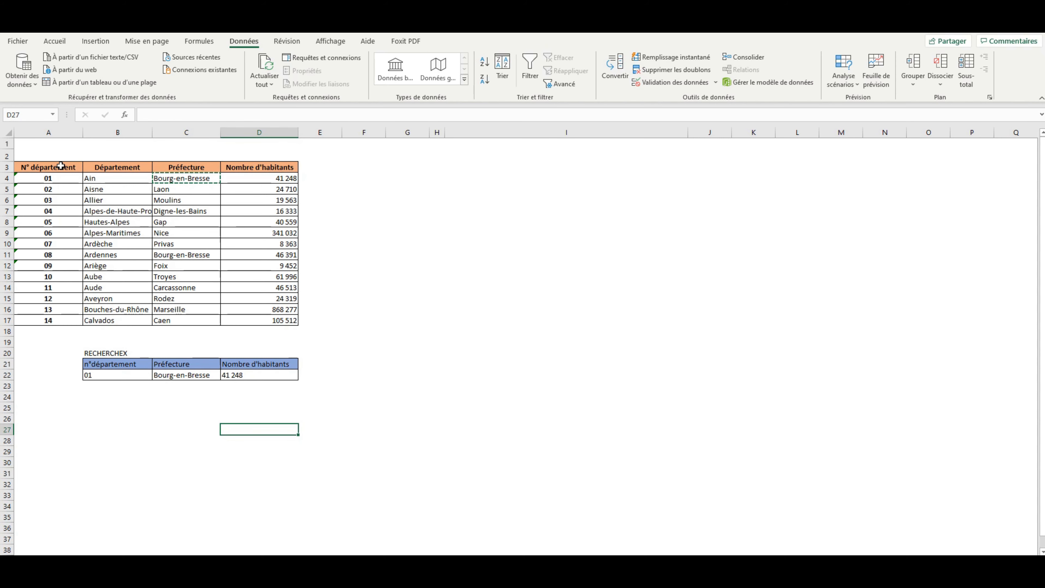
drag(62, 176, 243, 185)
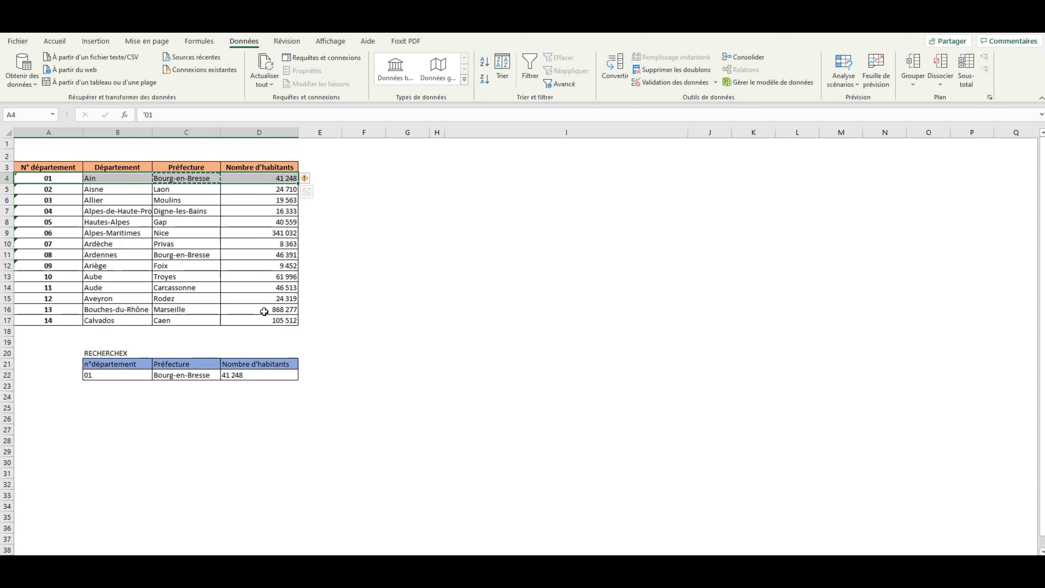
click(322, 297)
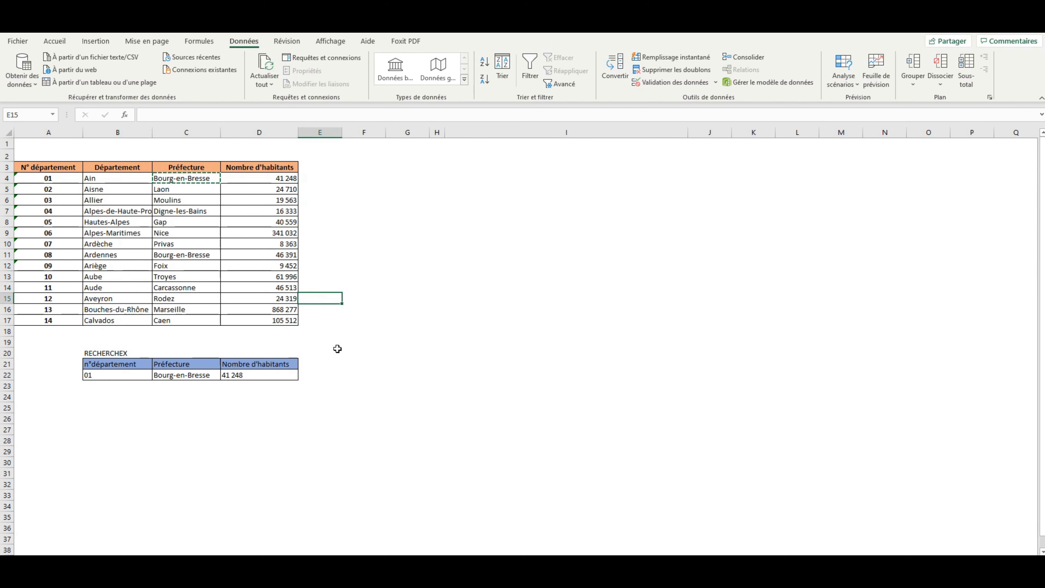